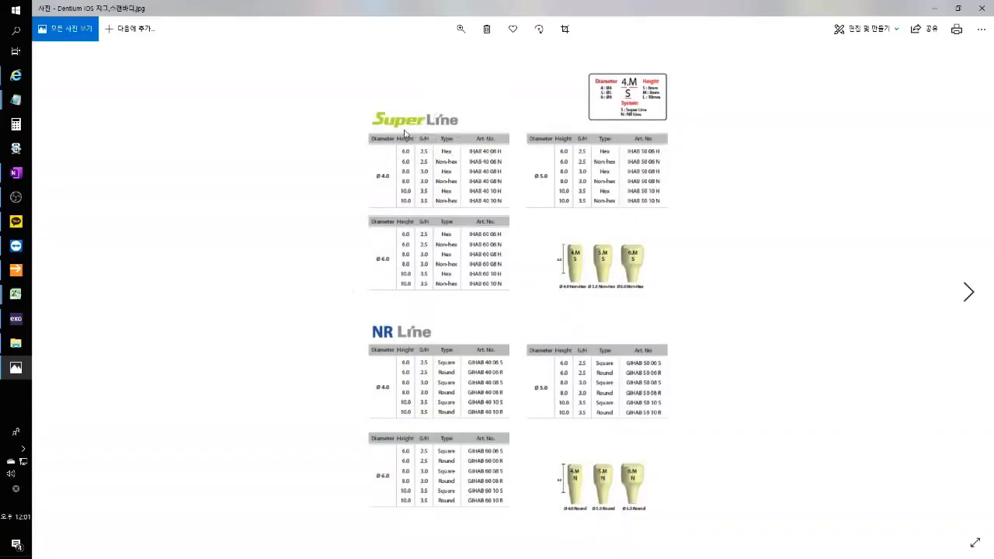
Examine the SuperLine and NR Line scan body tables and the code legend for diameter, height and system.
ctrl+scroll(393, 197, up, 3)
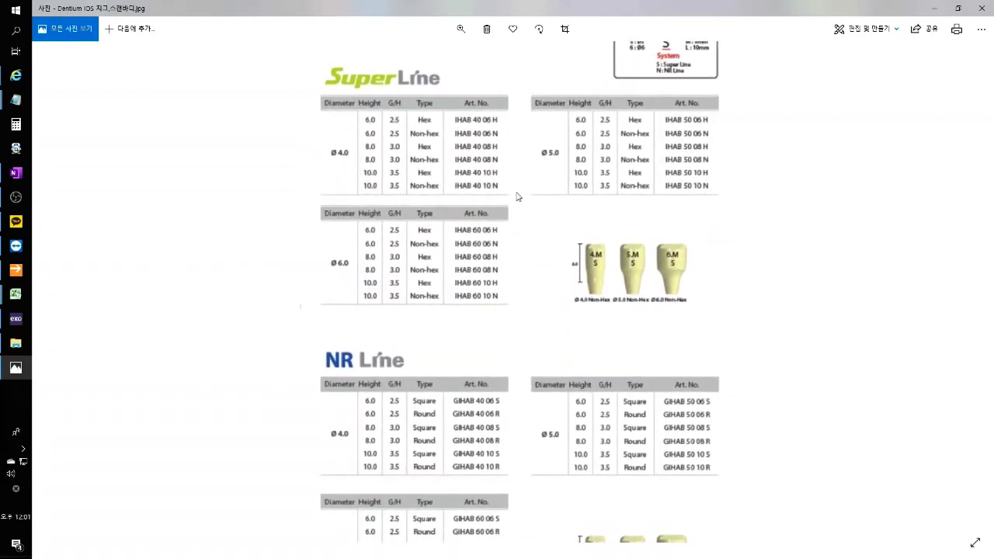
key(ctrl)
key(ctrl)
drag(747, 137, 713, 185)
ctrl+scroll(716, 174, up, 1)
drag(728, 95, 697, 82)
ctrl+scroll(729, 156, up, 1)
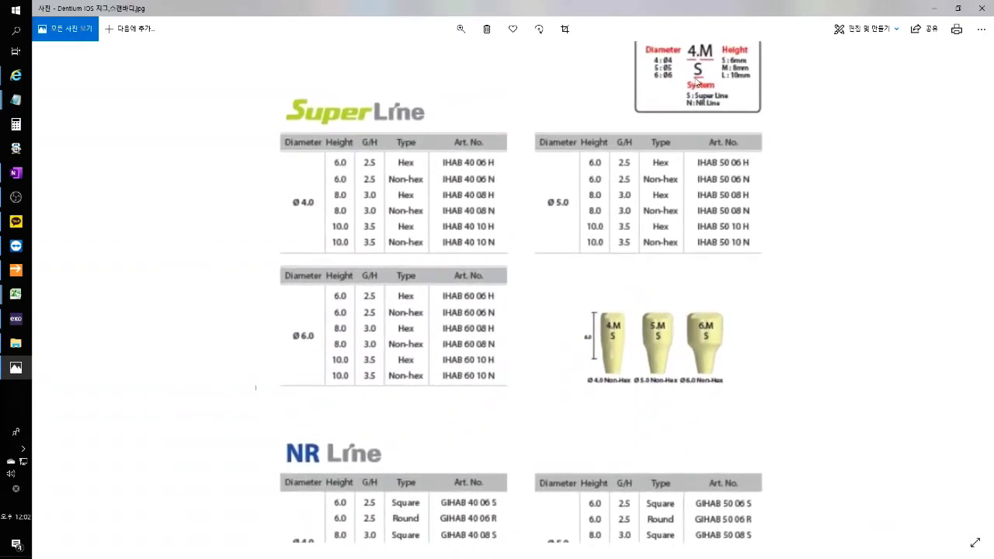
key(ctrl)
key(ctrl)
key(ctrl)
key(ctrl)
Minimise the scan body chart and the library folder, and switch to the exocad DentalDB project.
click(934, 8)
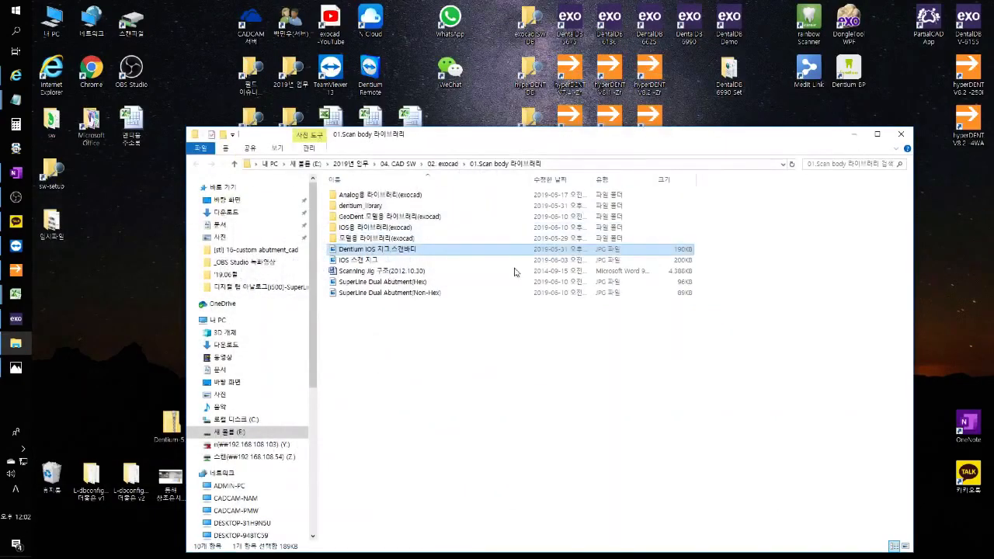
click(853, 133)
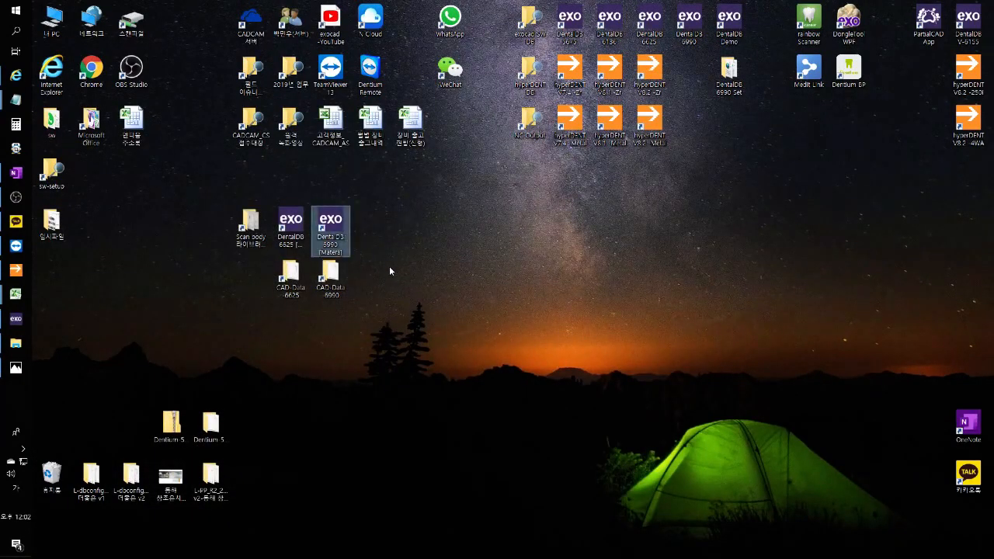
double_click(728, 25)
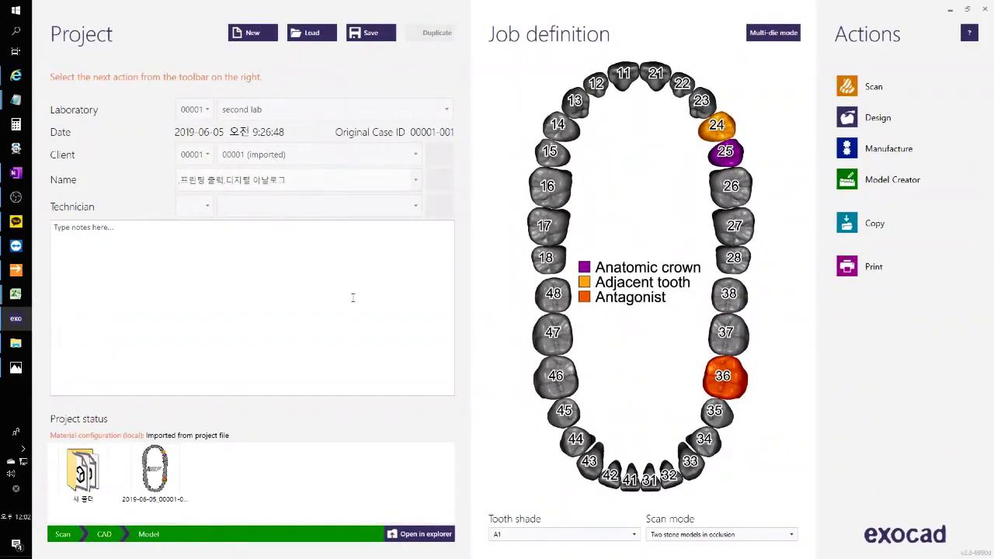
Open the project's file folder and view the mandibular scan in 3D Viewer.
click(417, 535)
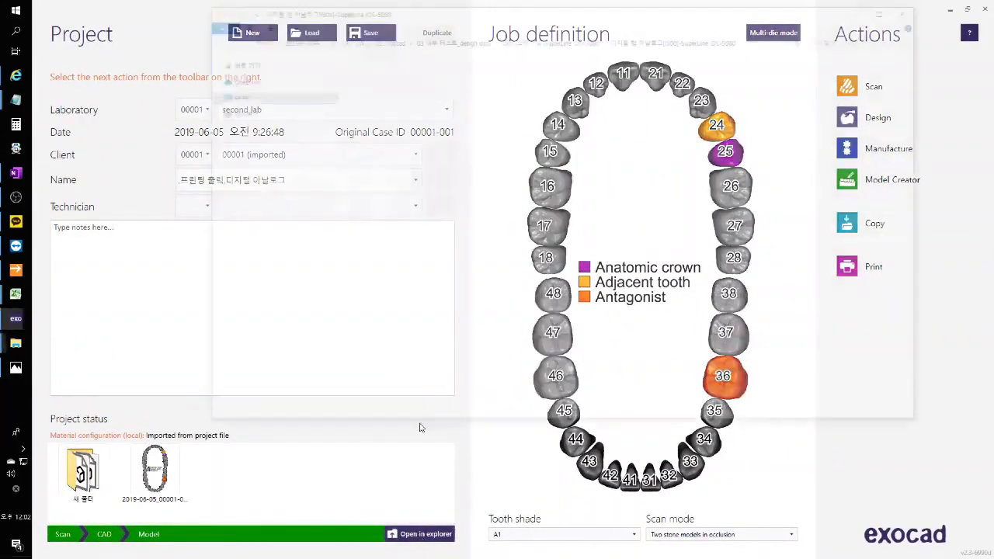
click(389, 224)
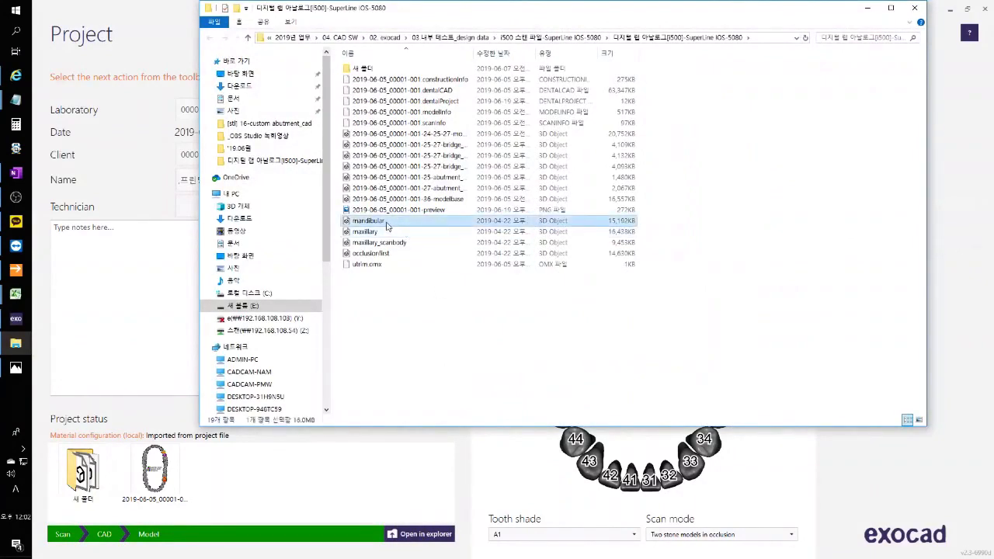
double_click(386, 223)
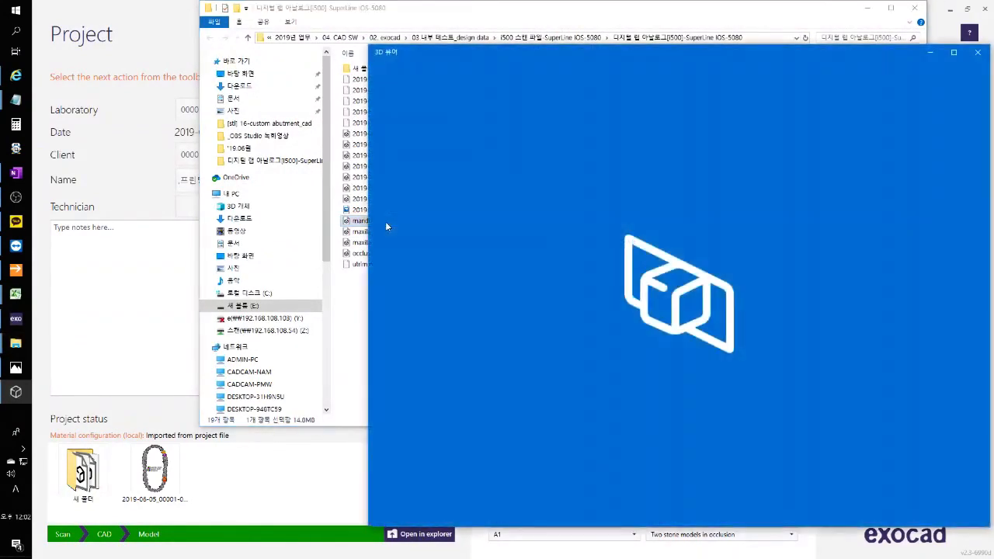
drag(610, 72, 660, 20)
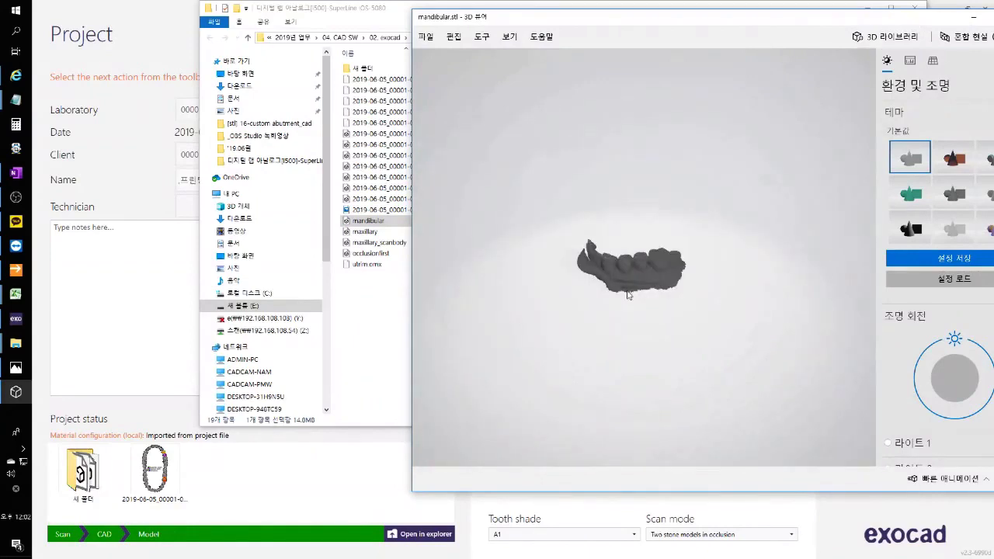
Inspect the maxillary and maxillary_scanbody scans from several angles in the 3D viewer, closing the viewer and project folder when finished.
drag(365, 231, 624, 289)
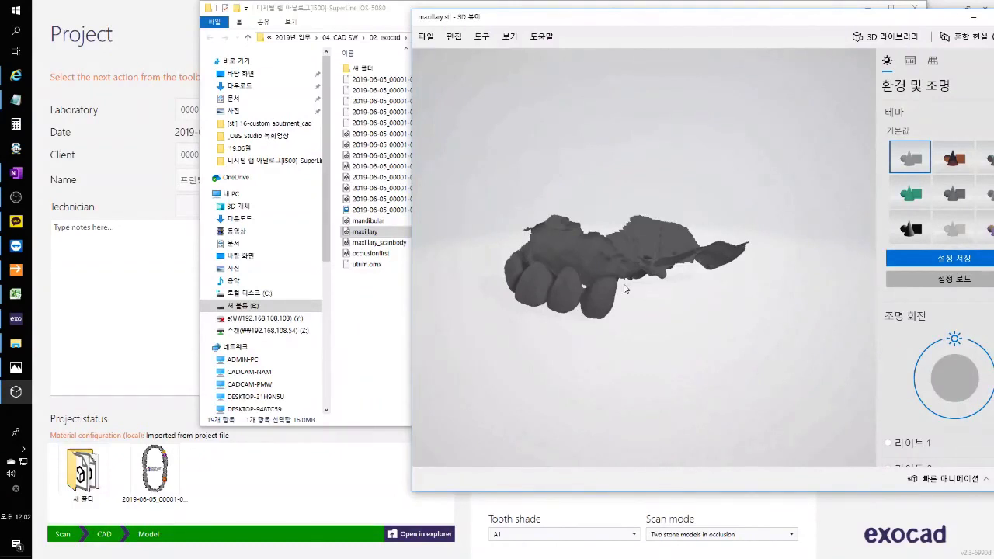
drag(625, 288, 654, 276)
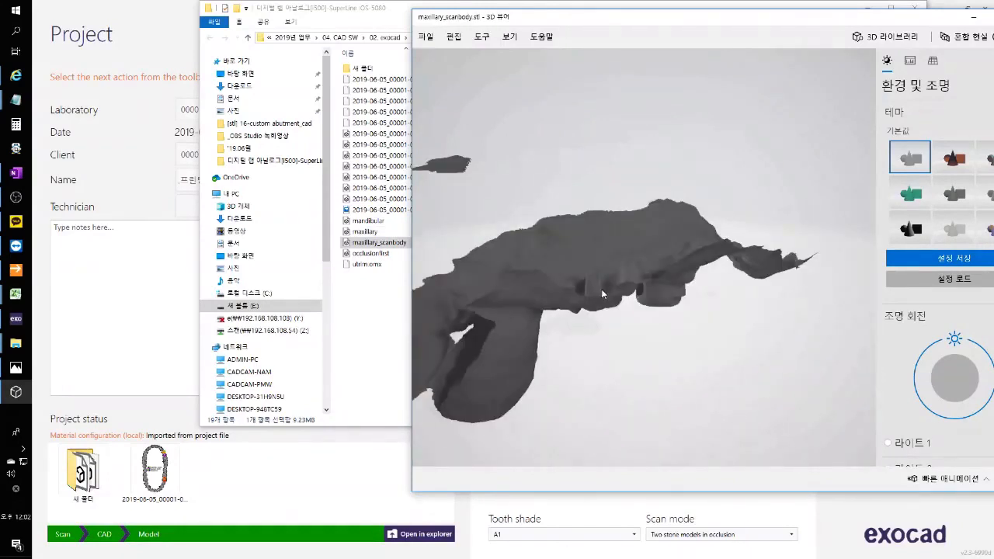
drag(600, 289, 544, 304)
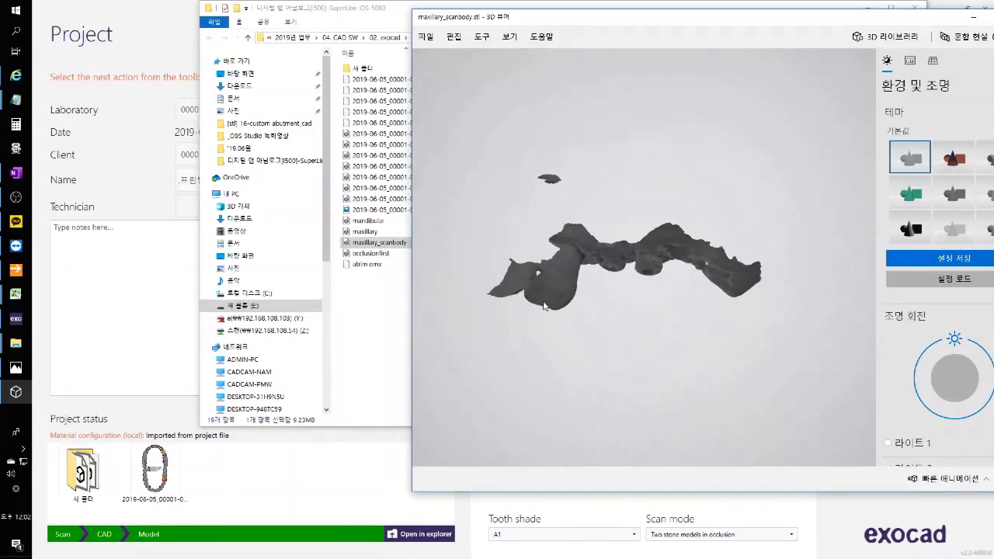
scroll(635, 290, up, 5)
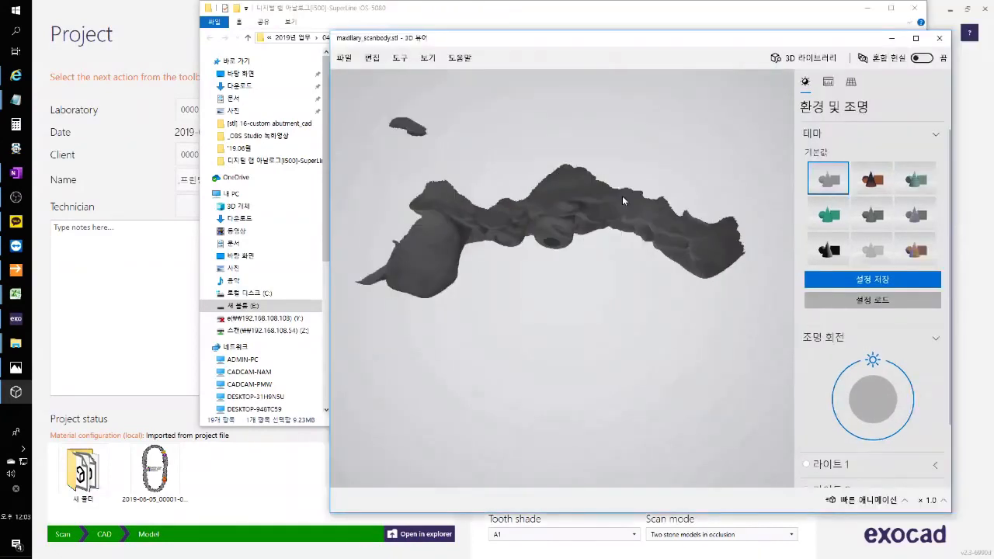
scroll(550, 244, down, 5)
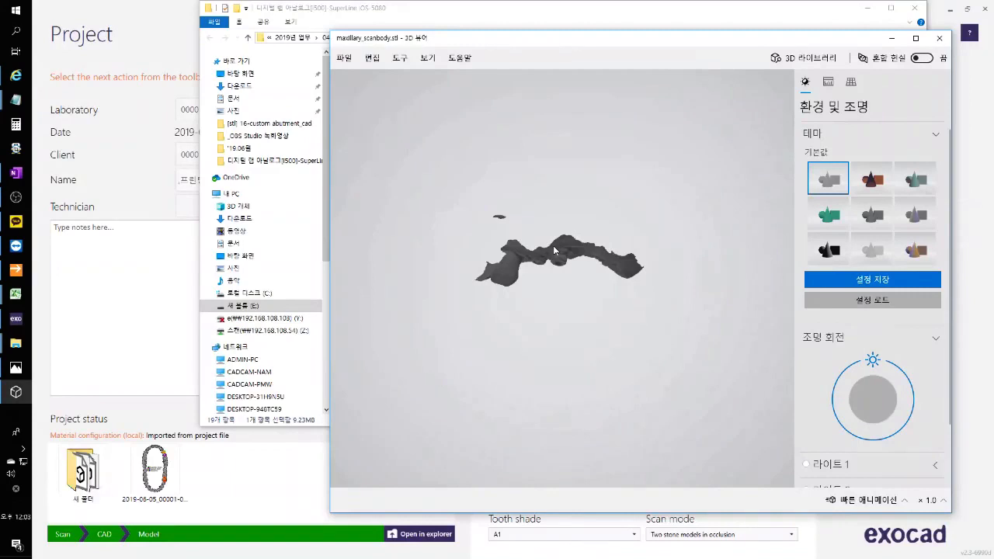
click(939, 38)
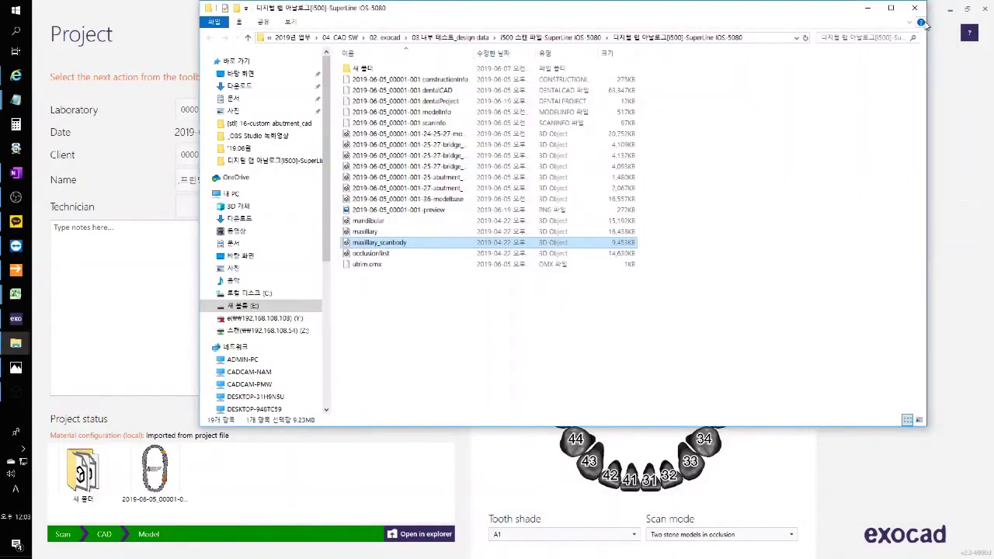
click(916, 9)
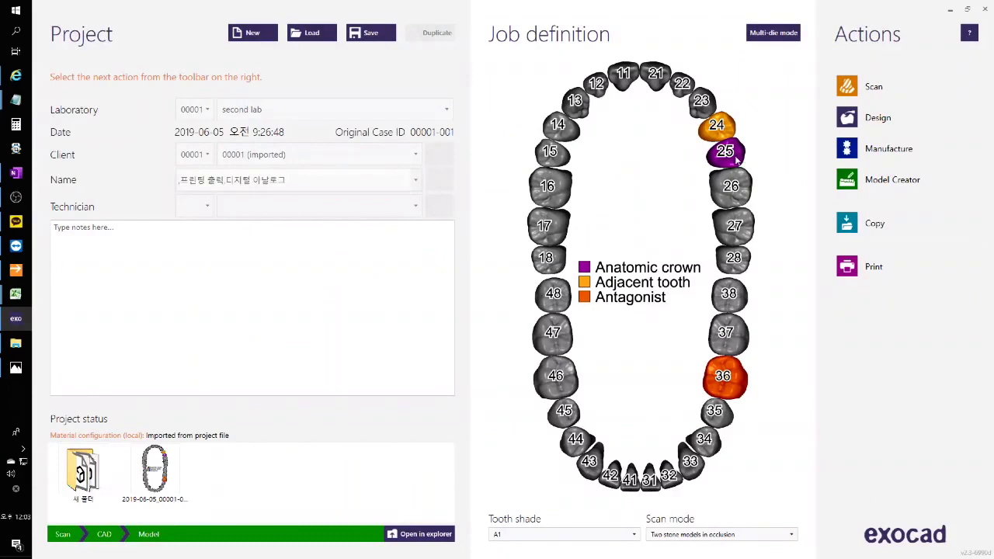
Select On Custom Abutment as the implant type for tooth 25's zirconia anatomic crown and confirm the definition.
click(726, 153)
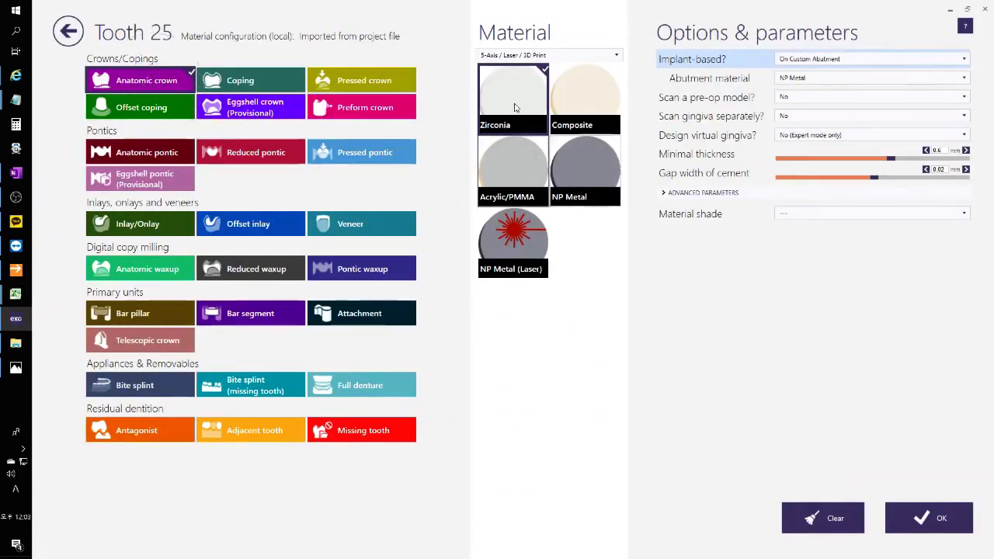
click(877, 60)
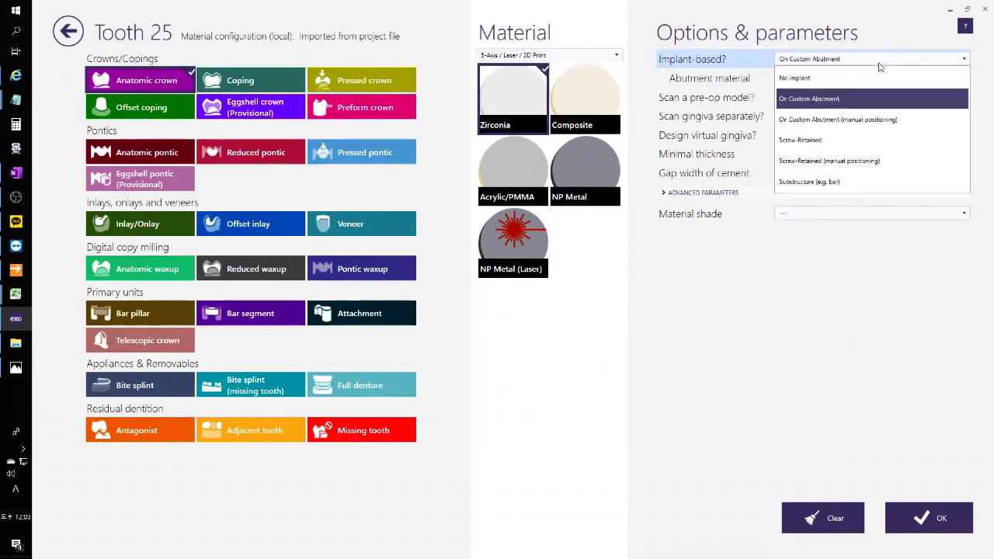
click(851, 101)
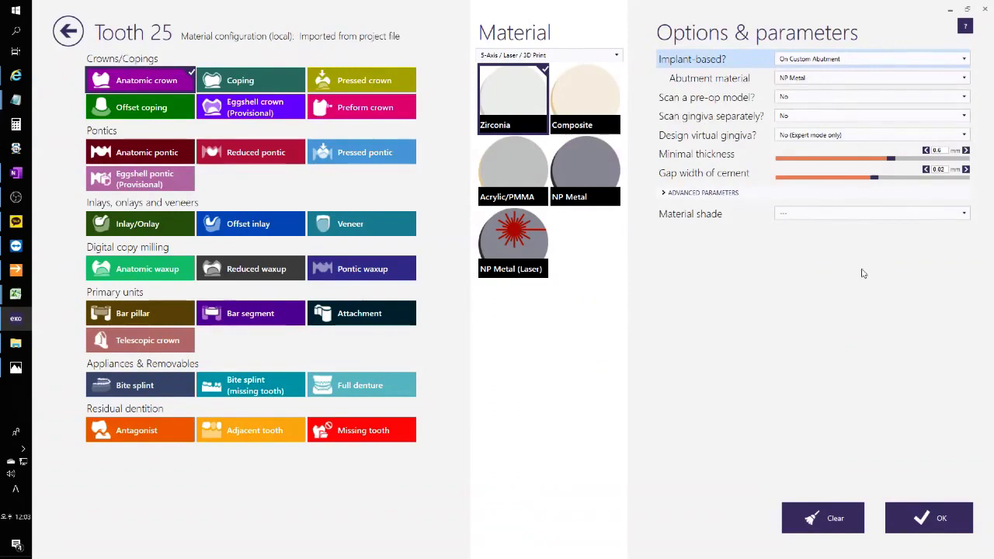
click(945, 539)
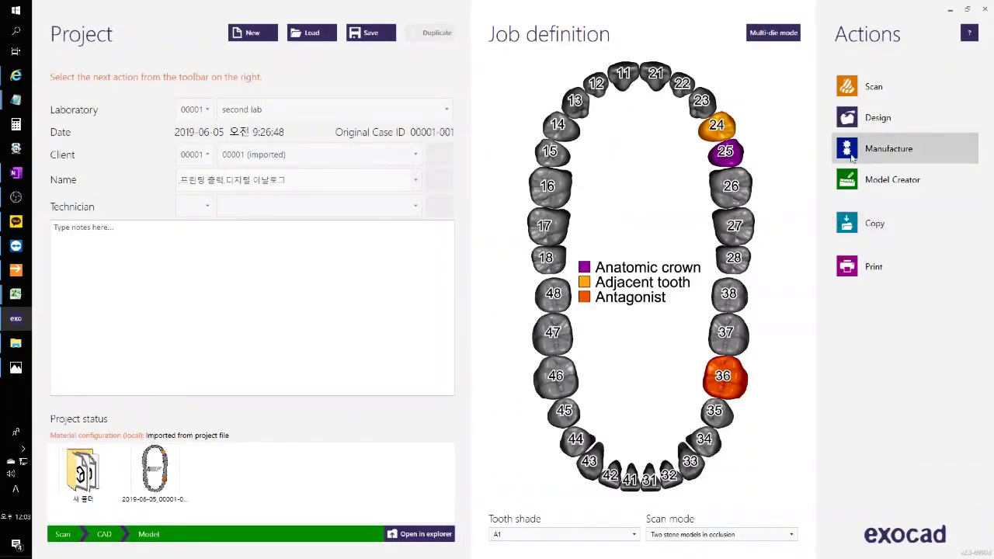
click(753, 383)
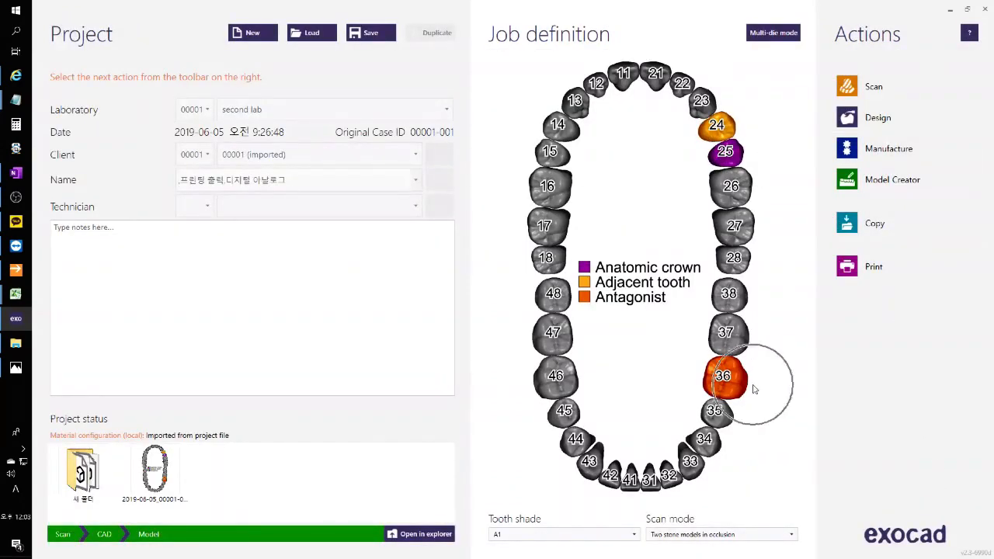
Start designing the case by loading the scan data instead of the saved work.
click(889, 128)
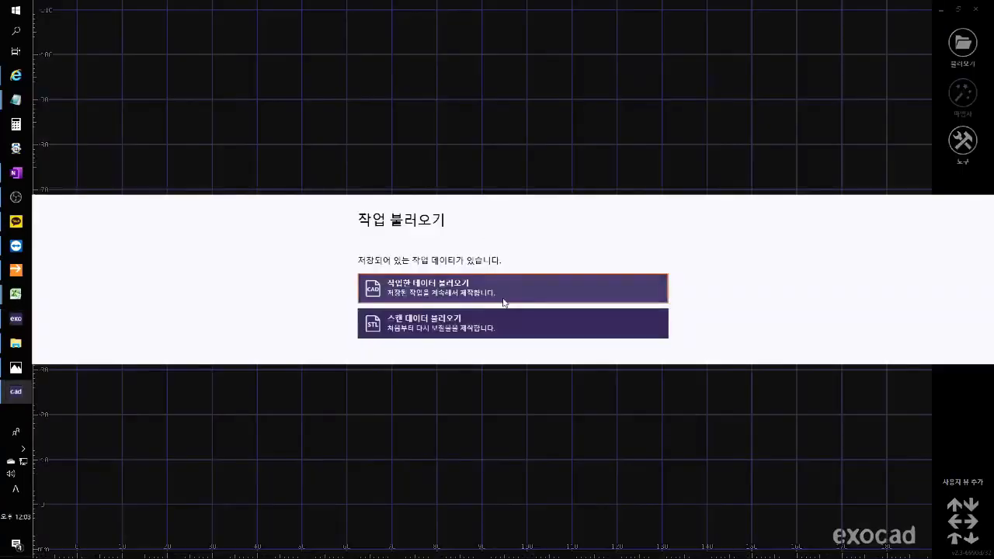
click(506, 296)
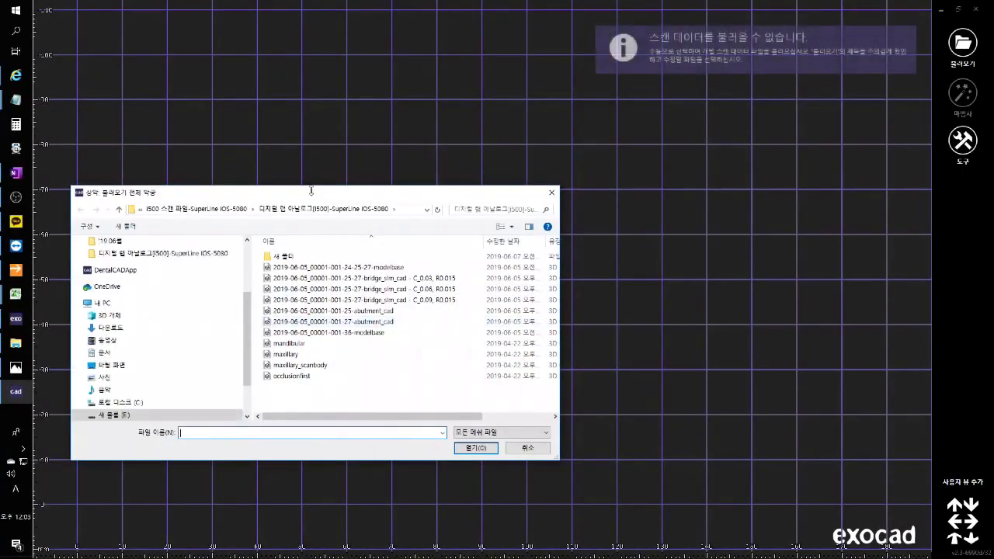
drag(312, 194, 389, 143)
key(ctrl)
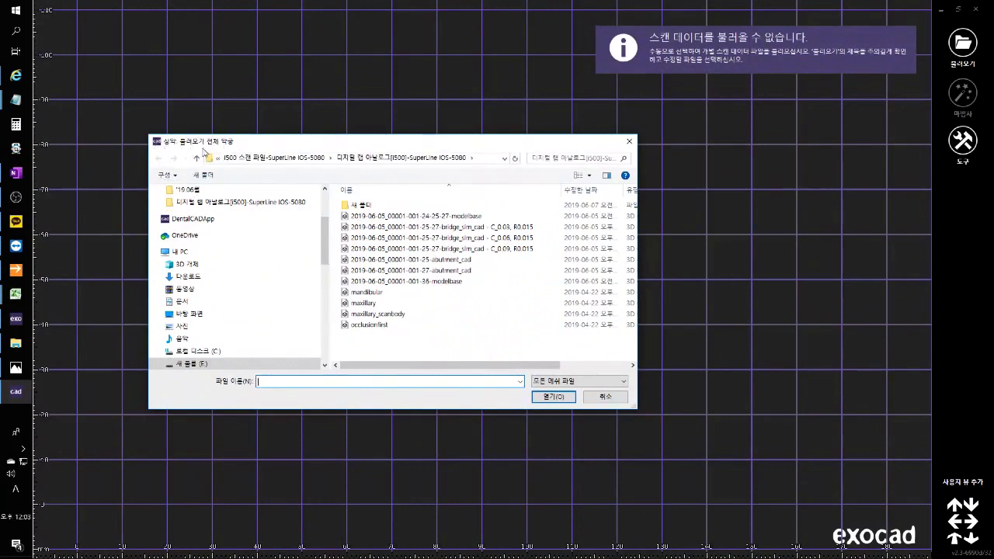
Load the maxillary file as the upper full-arch scan.
click(374, 304)
key(ctrl)
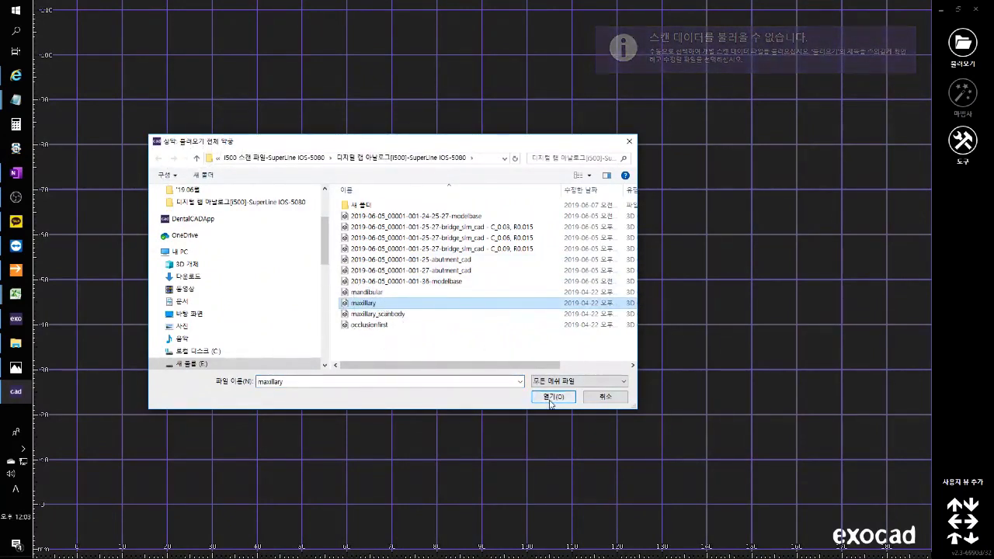
click(420, 313)
click(419, 303)
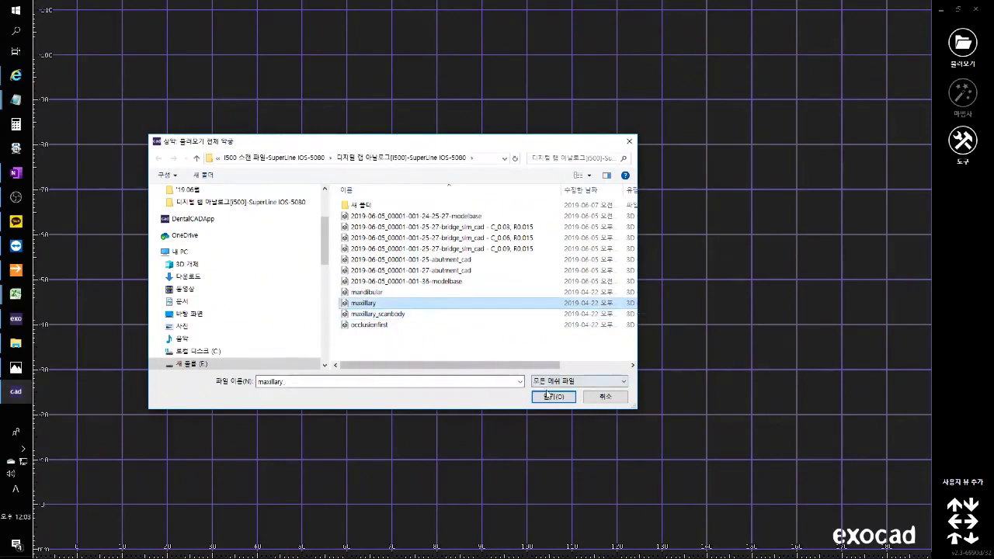
click(548, 396)
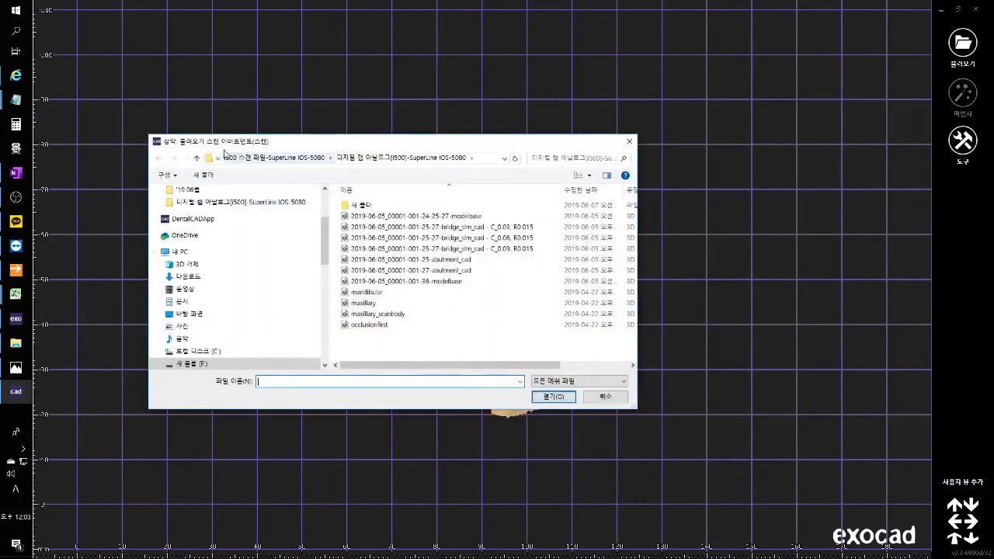
Load the maxillary_scanbody file as the upper scan abutment data.
key(ctrl)
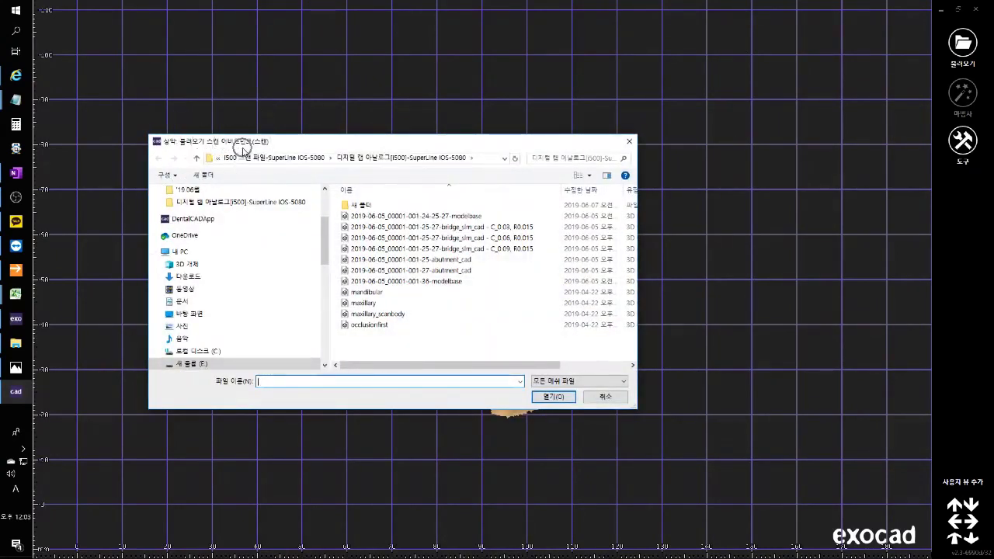
click(414, 315)
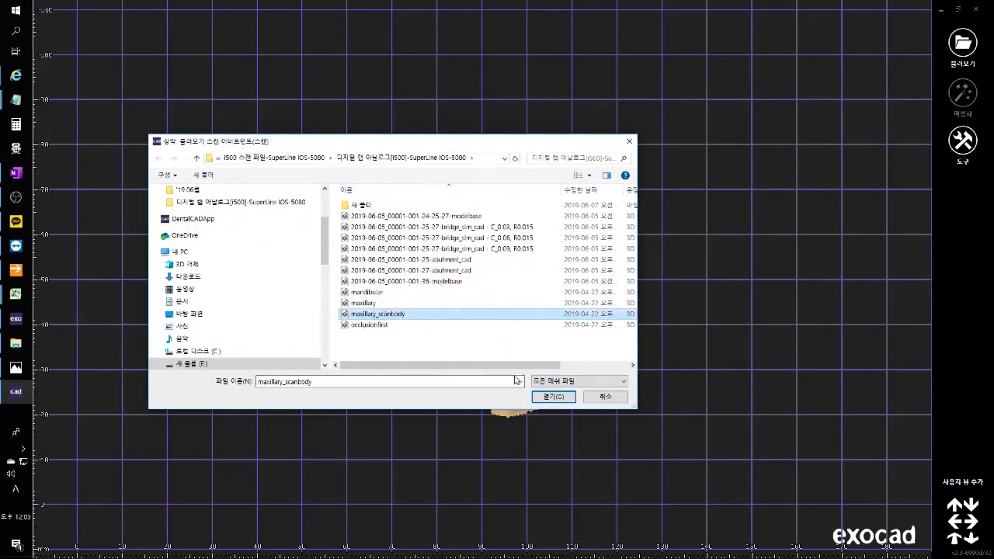
click(551, 396)
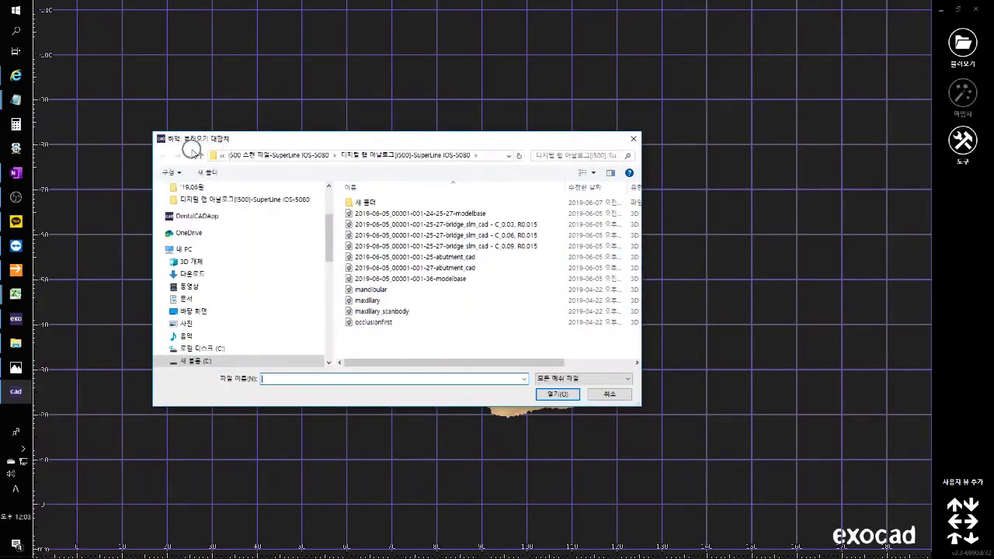
Load the mandibular file as the lower antagonist scan.
click(370, 300)
click(383, 291)
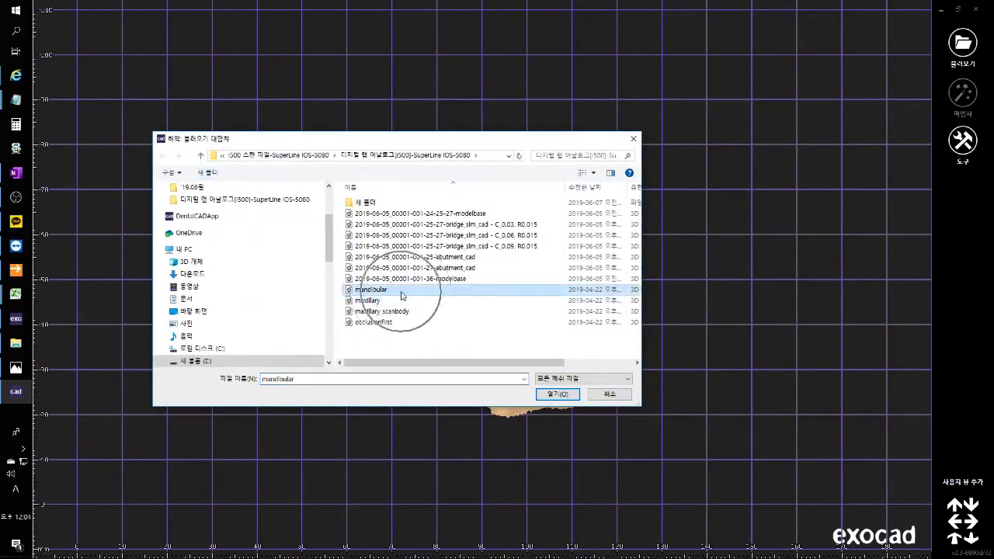
click(559, 393)
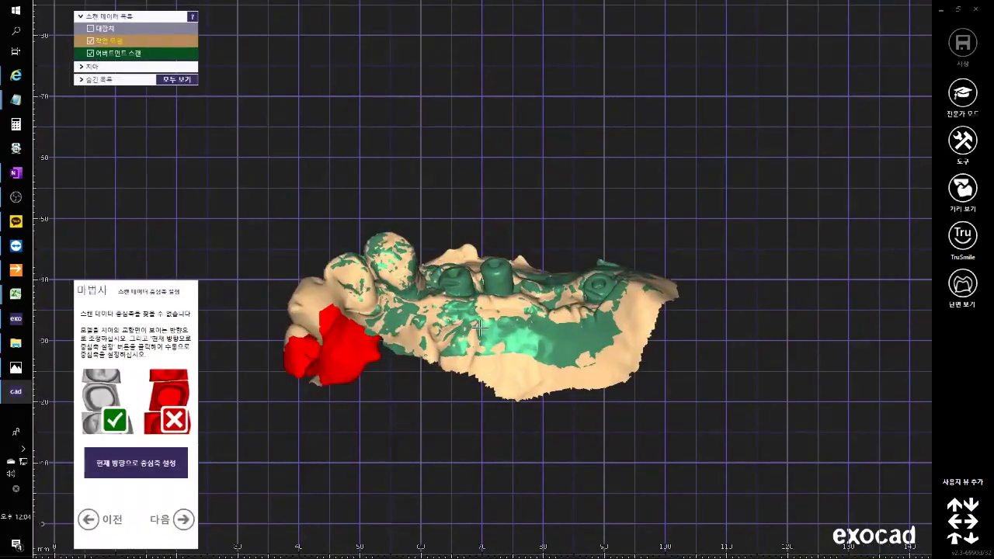
Orient the upper model to face its occlusal side and set the central axis from the current view direction.
right_drag(464, 233, 469, 294)
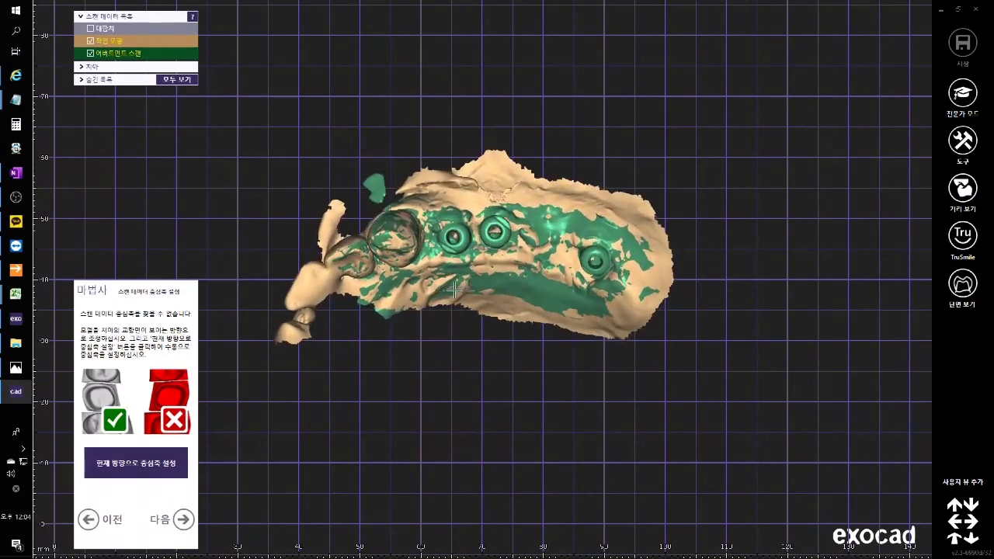
click(153, 466)
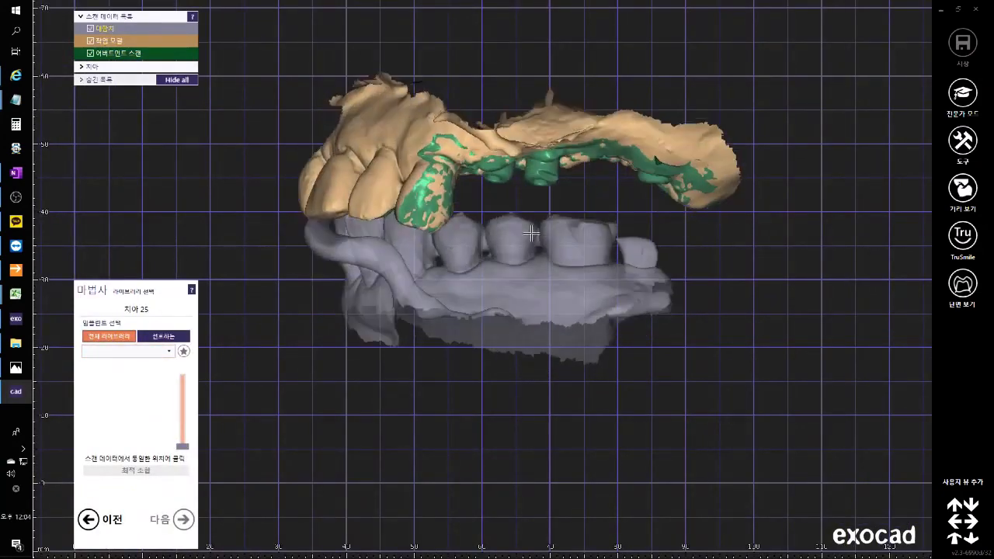
Hide the antagonist scan and turn the upper model to show its scan bodies from the occlusal side.
shift+middle_click(529, 275)
scroll(561, 201, up, 2)
right_drag(561, 200, 537, 280)
ctrl+middle_click(539, 282)
middle_drag(548, 282, 518, 353)
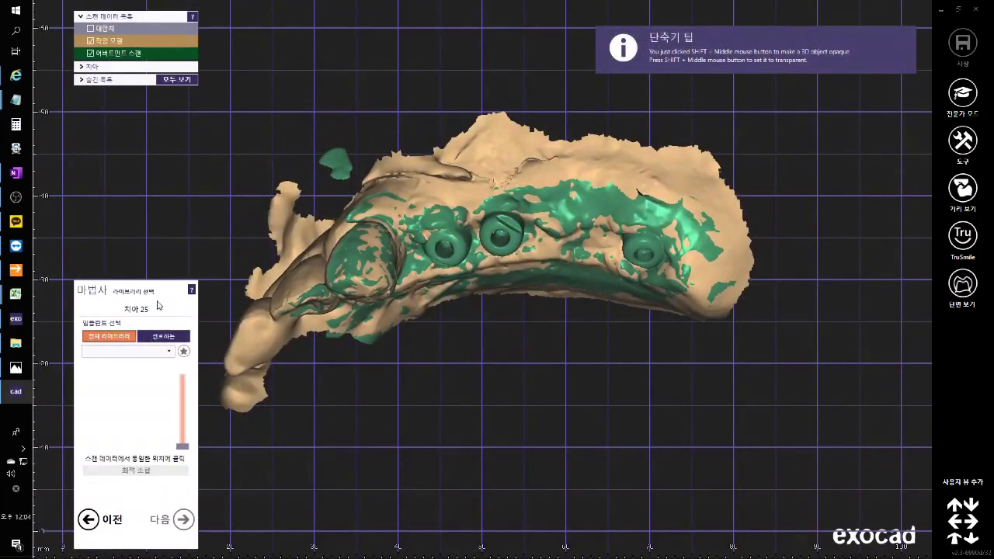
Assign the Dentium_SuperLine_Custom Abut_IOS(180525) implant library to tooth 25 with type 5080 and Hex, accepting the unofficial library.
click(165, 357)
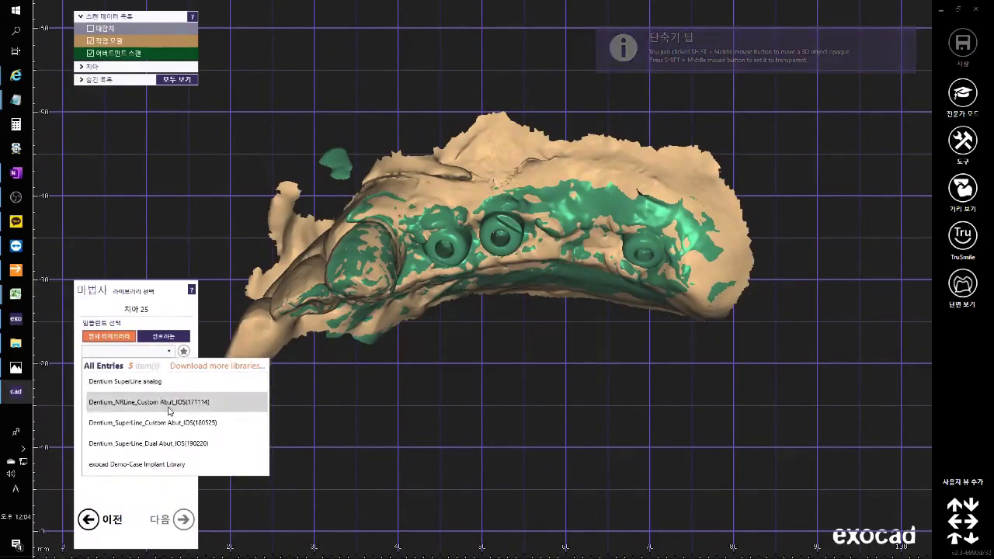
click(230, 430)
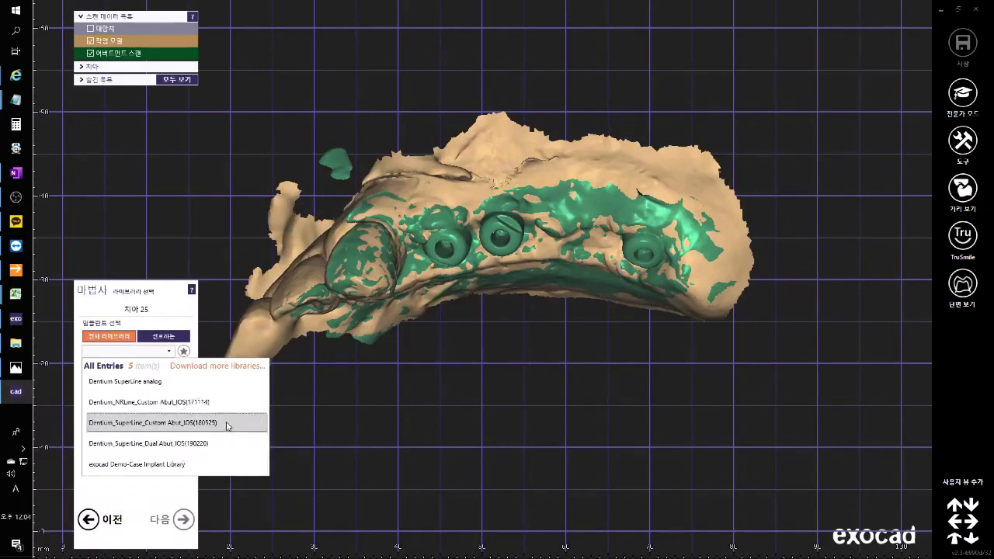
click(224, 427)
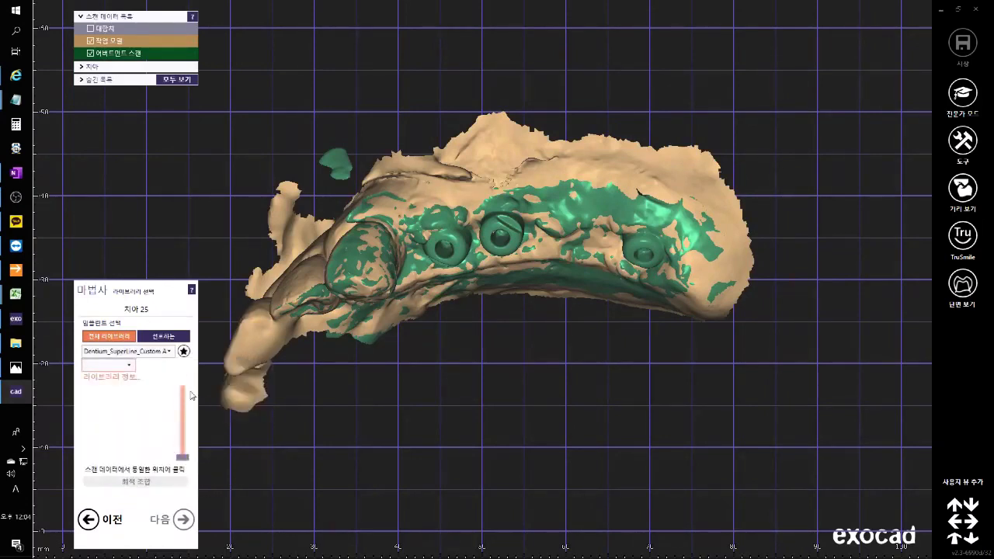
click(125, 370)
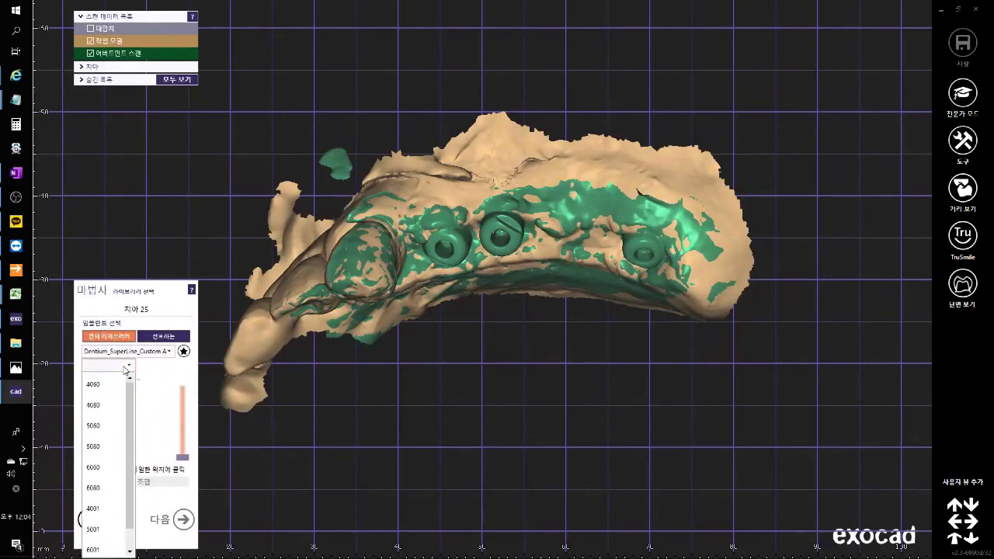
click(107, 448)
click(170, 367)
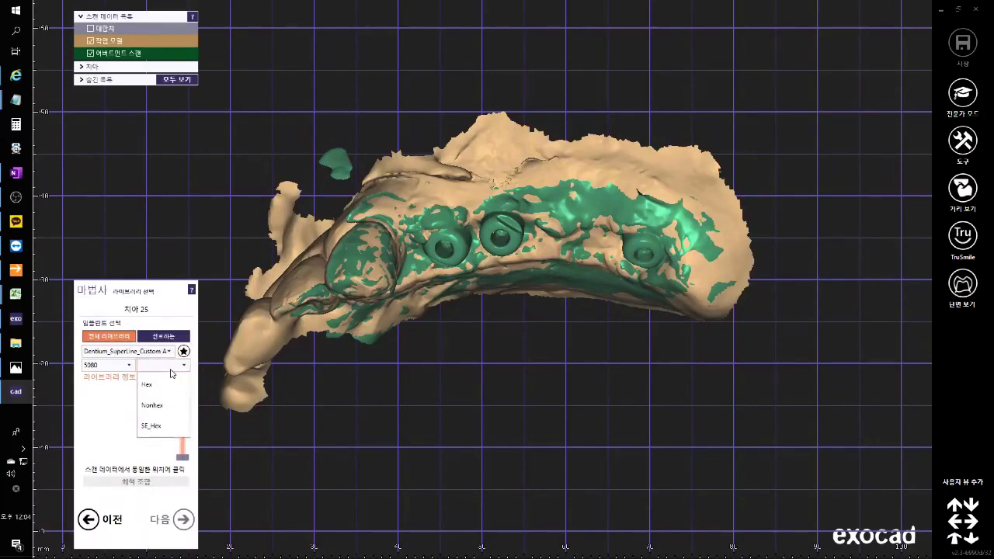
click(156, 391)
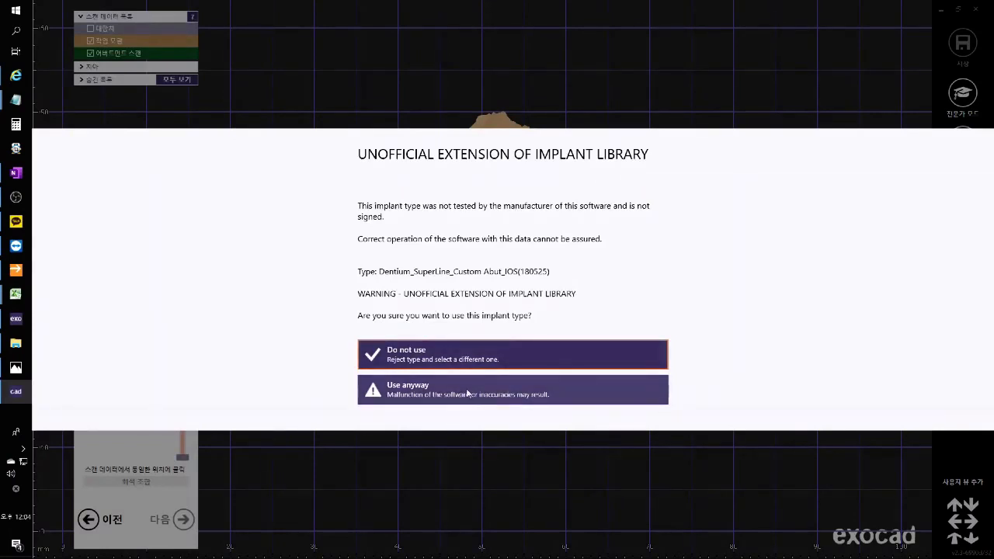
click(551, 394)
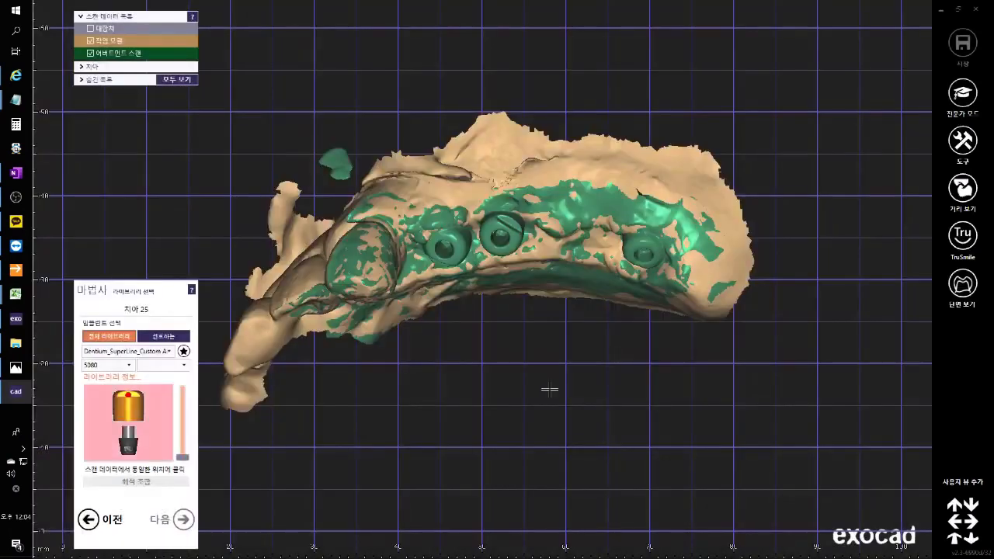
Toggle the abutment scan off and back on to compare the scan bodies with the underlying upper model.
right_drag(517, 335, 544, 263)
scroll(514, 266, up, 1)
scroll(524, 260, up, 2)
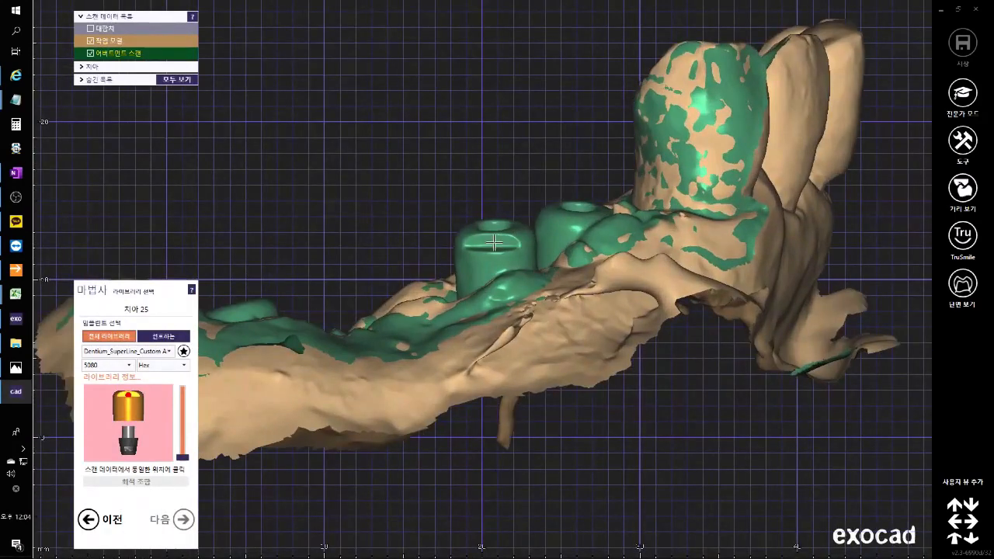
middle_click(496, 243)
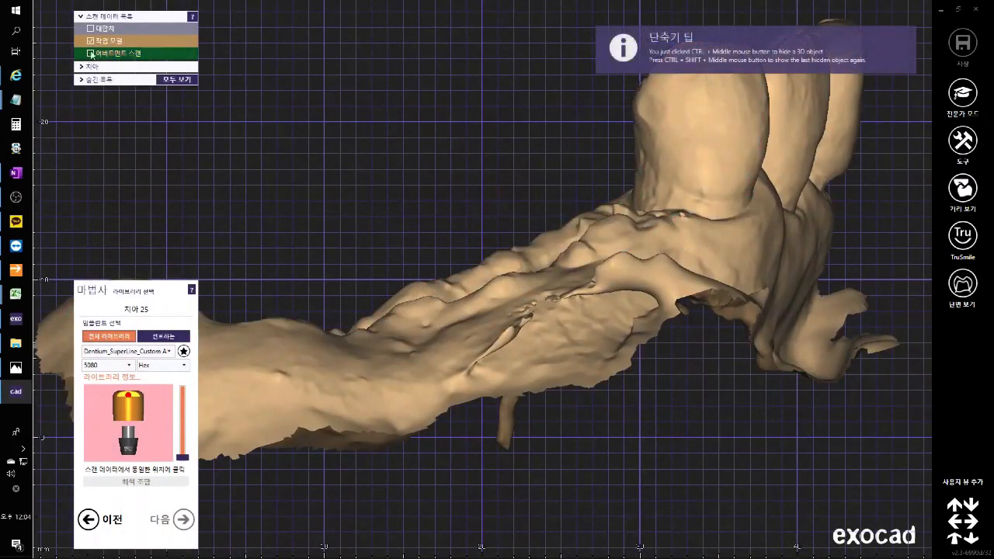
click(92, 53)
ctrl+middle_click(495, 258)
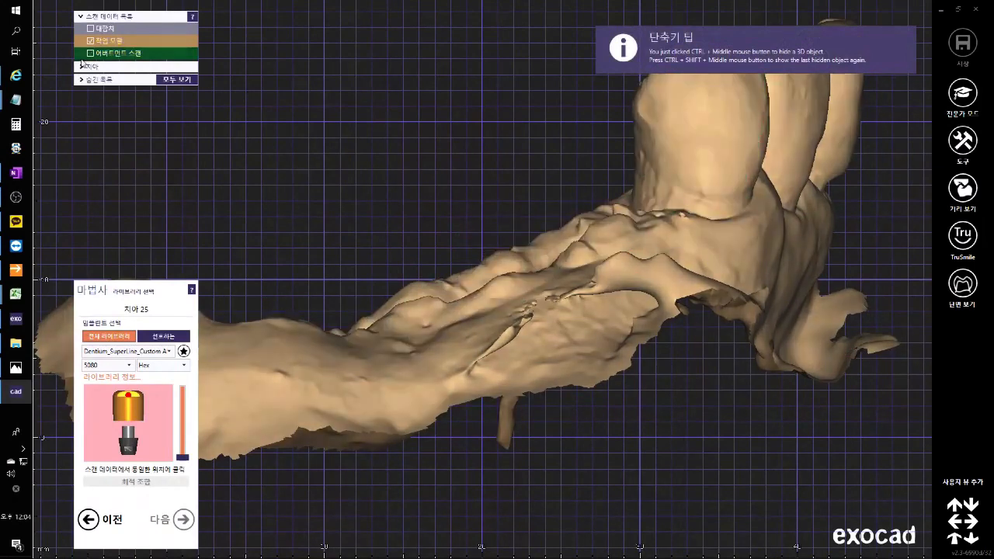
click(91, 53)
Limit the library scan body to its top portion, place it on tooth 25's scanned body, best-fit it and check the match.
drag(182, 459, 186, 410)
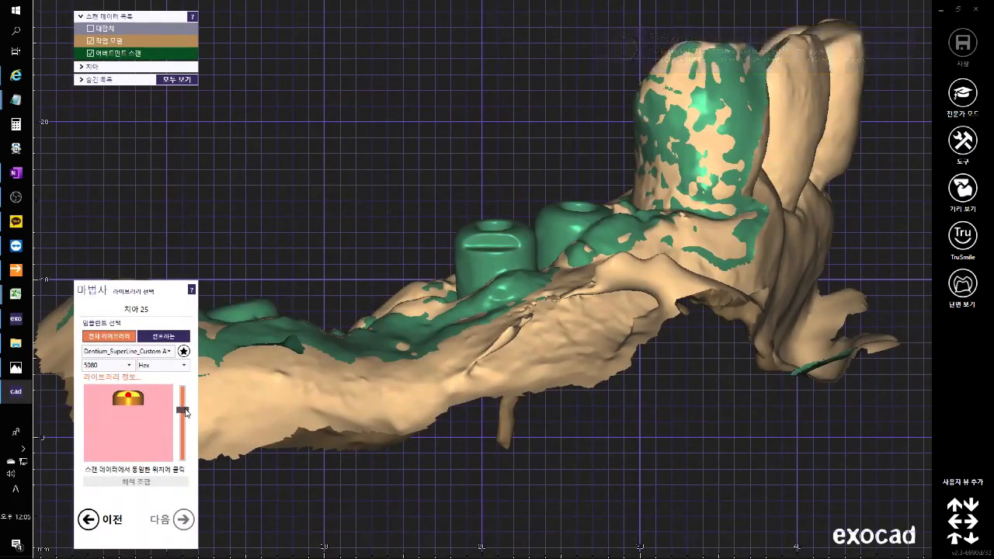
scroll(466, 291, up, 3)
right_drag(473, 287, 499, 238)
click(536, 194)
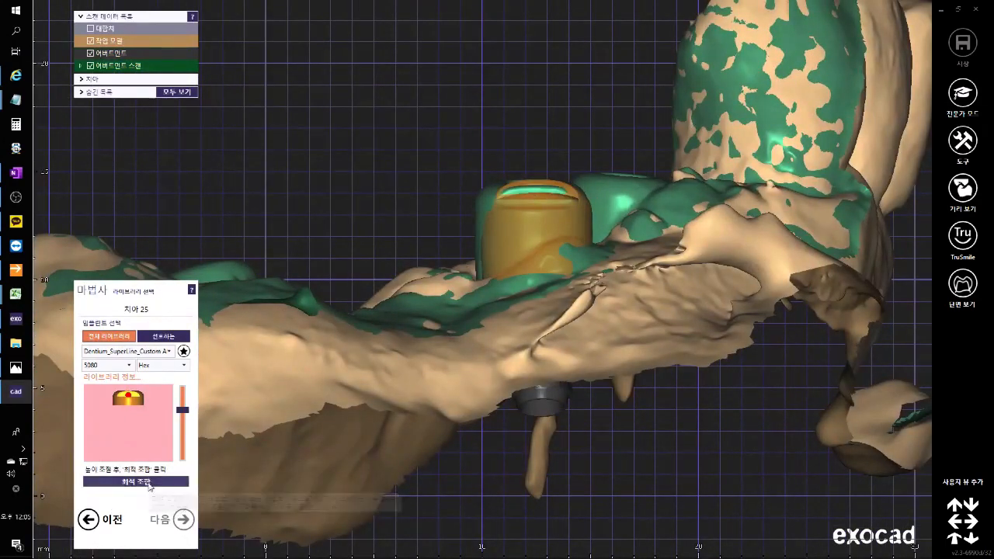
mouse_move(178, 413)
mouse_down()
mouse_move(184, 437)
mouse_move(187, 414)
mouse_up()
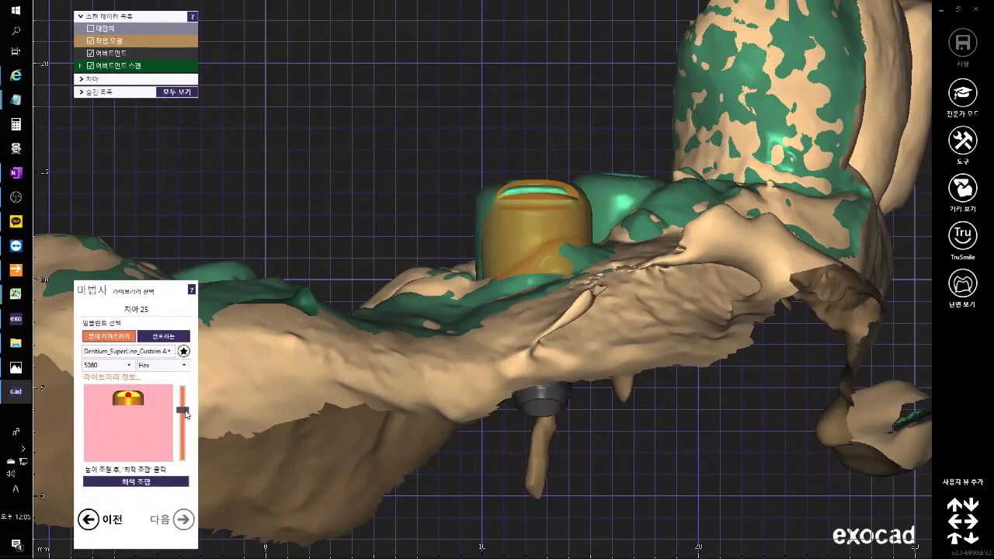
click(153, 482)
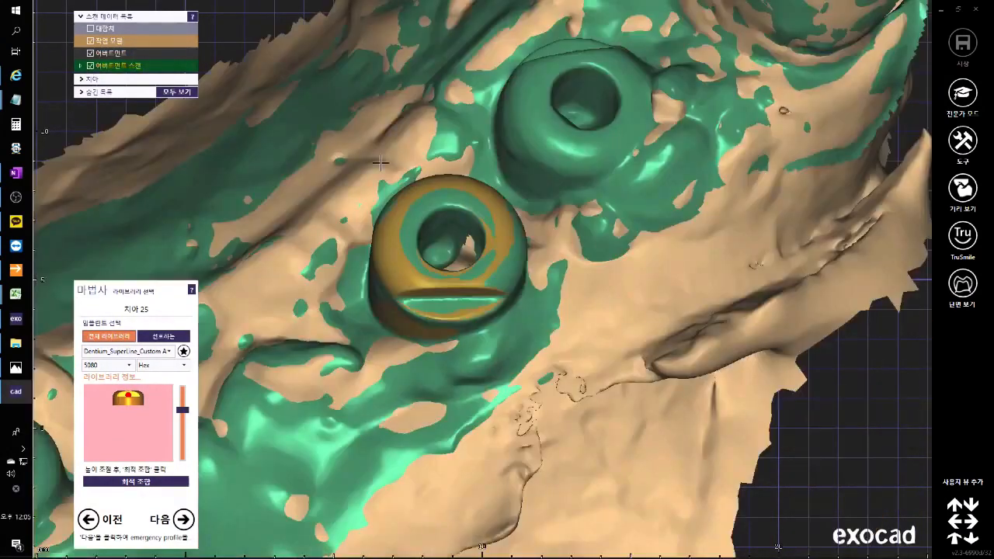
scroll(399, 232, down, 5)
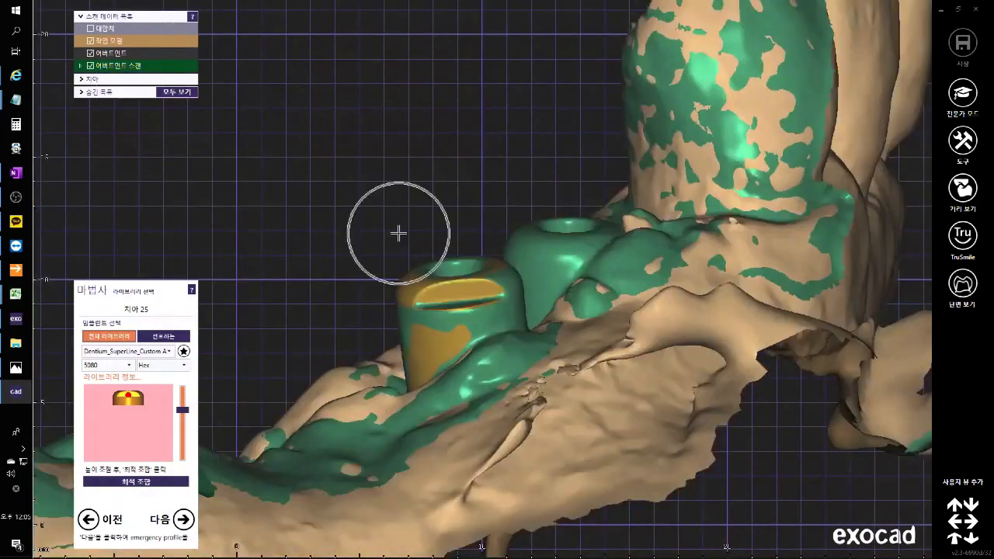
scroll(438, 286, up, 5)
scroll(438, 285, up, 2)
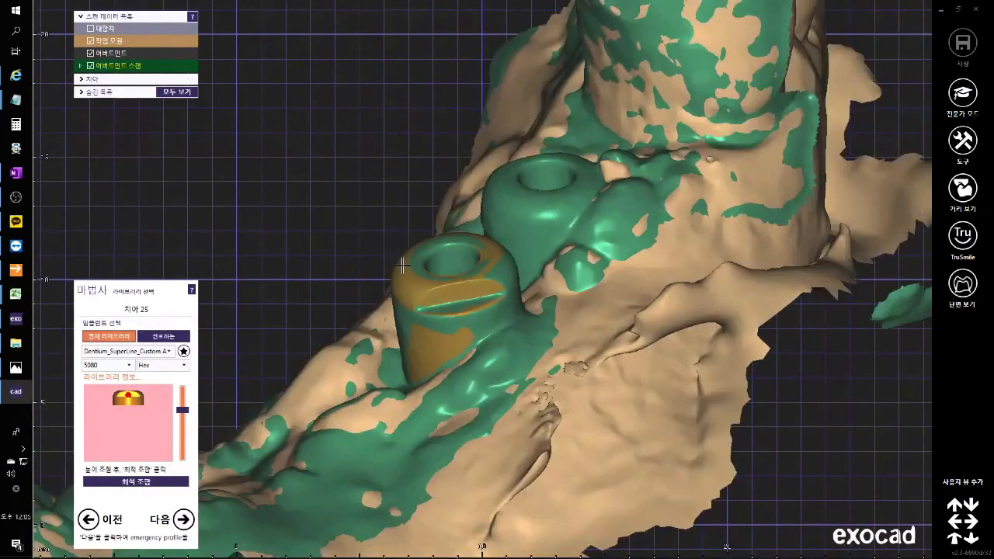
right_drag(473, 275, 437, 211)
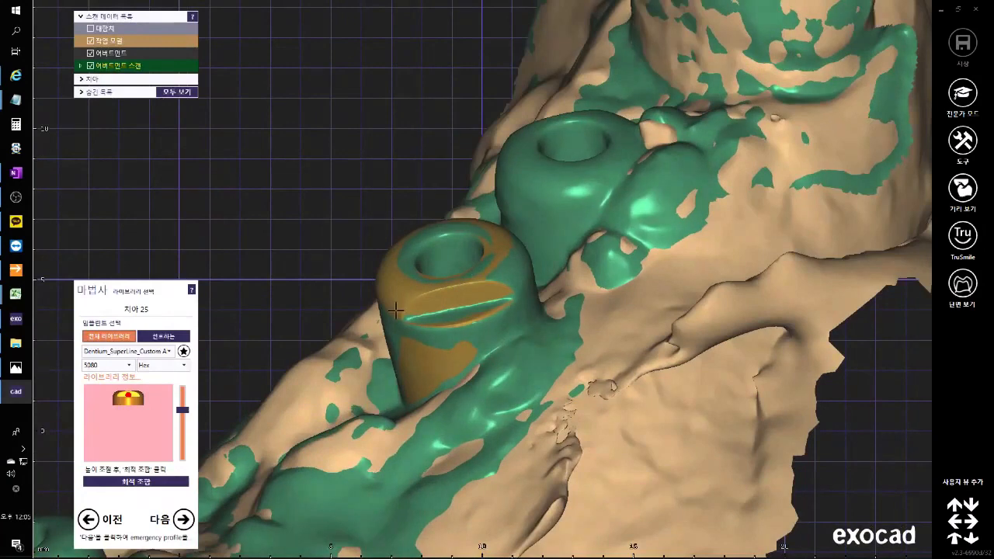
Proceed to the emergence profile definition and draw the margin line freehand around tooth 25's implant socket.
click(183, 519)
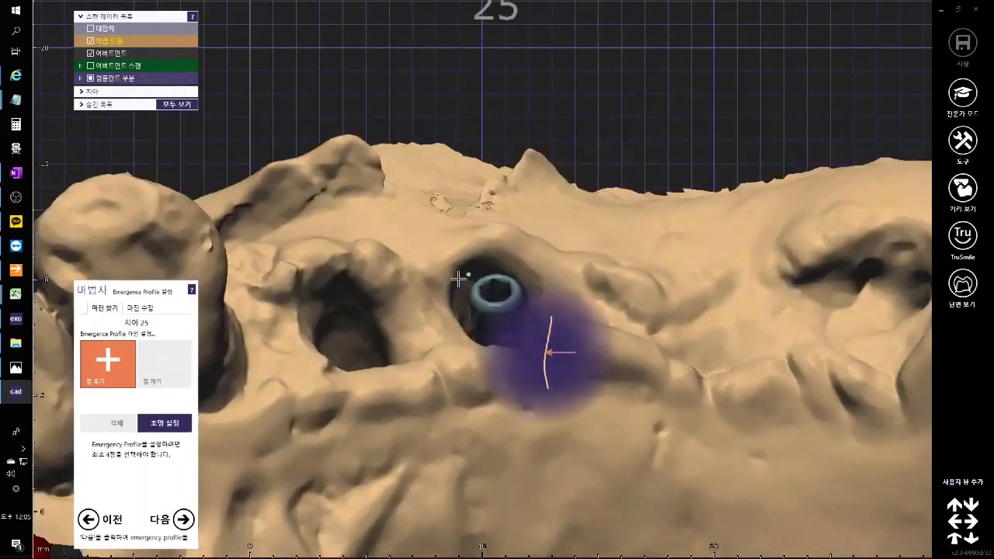
click(151, 309)
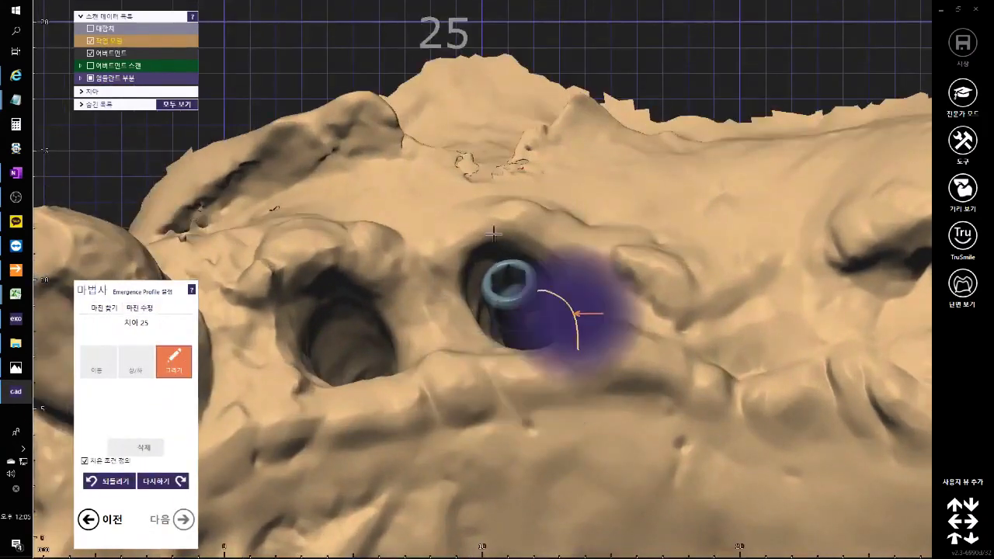
click(482, 231)
mouse_move(456, 249)
mouse_down()
mouse_move(439, 305)
mouse_move(481, 375)
mouse_move(595, 357)
mouse_move(581, 250)
mouse_move(510, 226)
mouse_move(489, 230)
mouse_up()
double_click(489, 230)
Reshape tooth 25's emergence margin by pulling its distal, palatal and mesial parts inward, closer to the socket.
right_drag(491, 233, 538, 317)
scroll(513, 277, up, 3)
scroll(539, 317, up, 2)
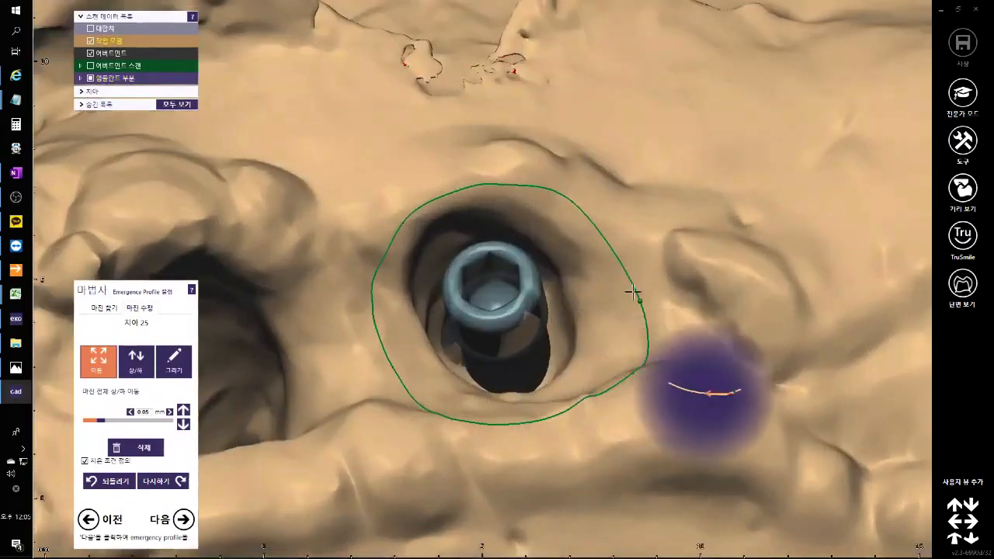
right_drag(630, 310, 632, 365)
drag(634, 377, 614, 370)
right_drag(553, 420, 552, 446)
drag(445, 426, 441, 402)
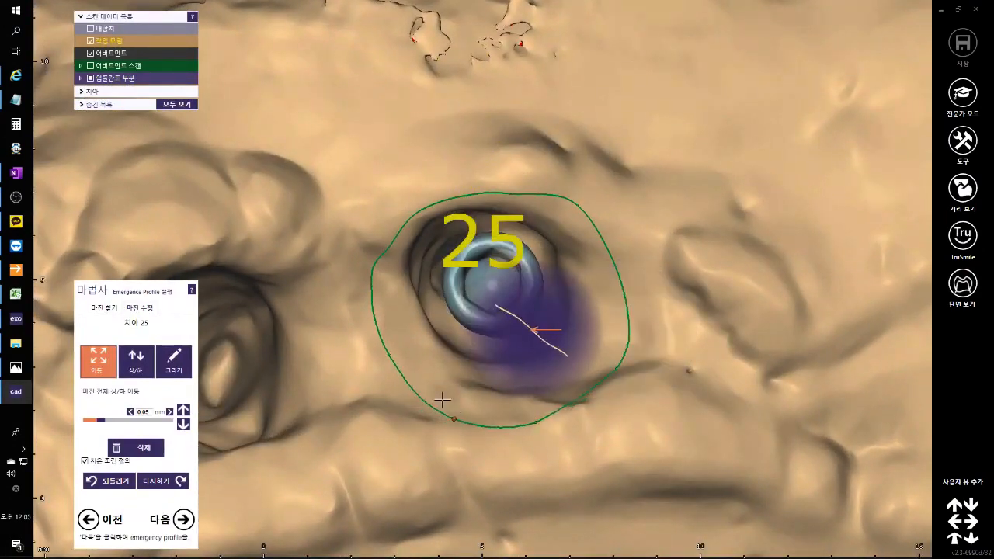
drag(393, 355, 406, 355)
drag(373, 288, 393, 287)
Check the emergence margin against the transparent abutment scan, accept the margin and hide the abutment scan.
mouse_move(399, 411)
right_down()
mouse_move(415, 377)
mouse_move(485, 404)
mouse_move(526, 390)
mouse_move(481, 197)
mouse_move(461, 287)
mouse_move(551, 394)
mouse_move(562, 397)
mouse_move(572, 357)
mouse_move(523, 448)
right_up()
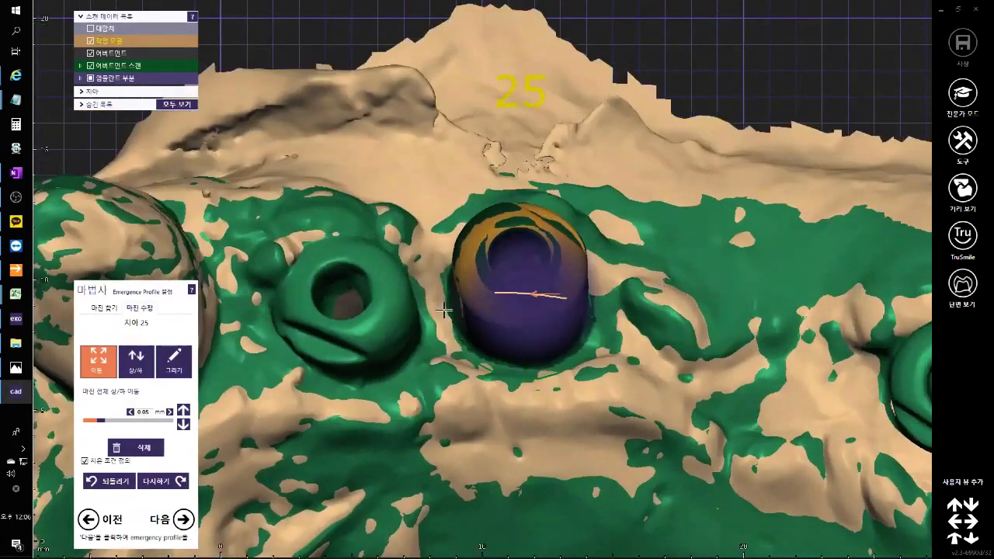
click(131, 69)
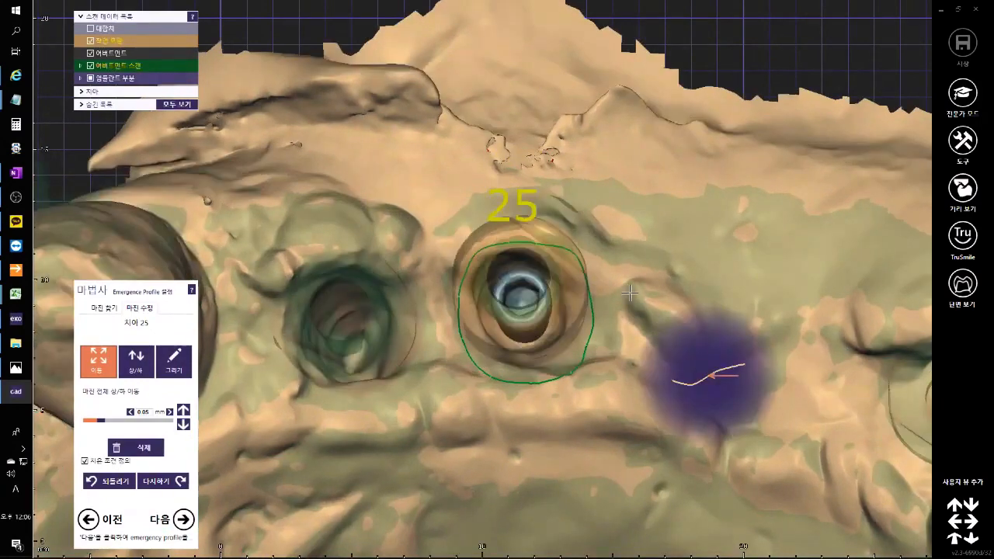
scroll(566, 374, up, 2)
right_drag(630, 293, 565, 295)
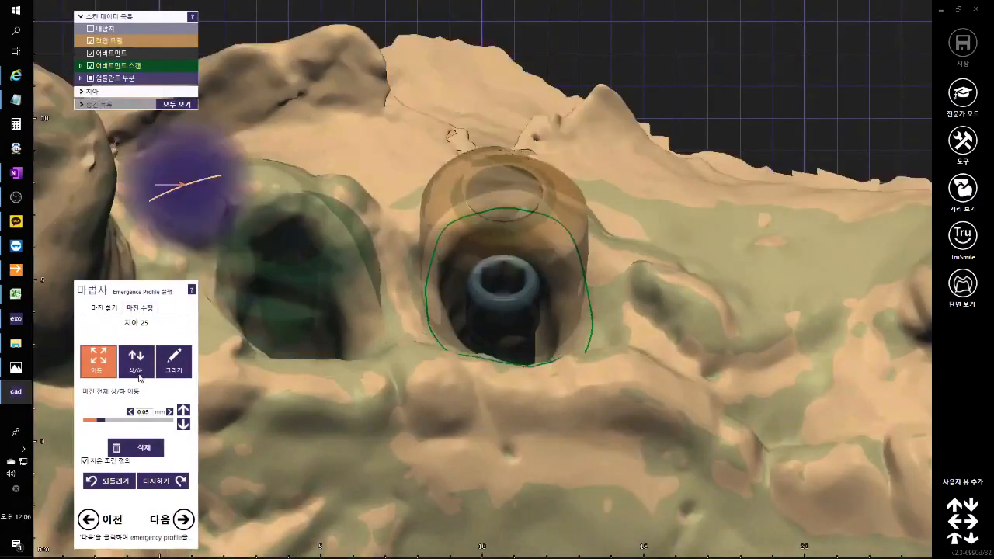
click(183, 519)
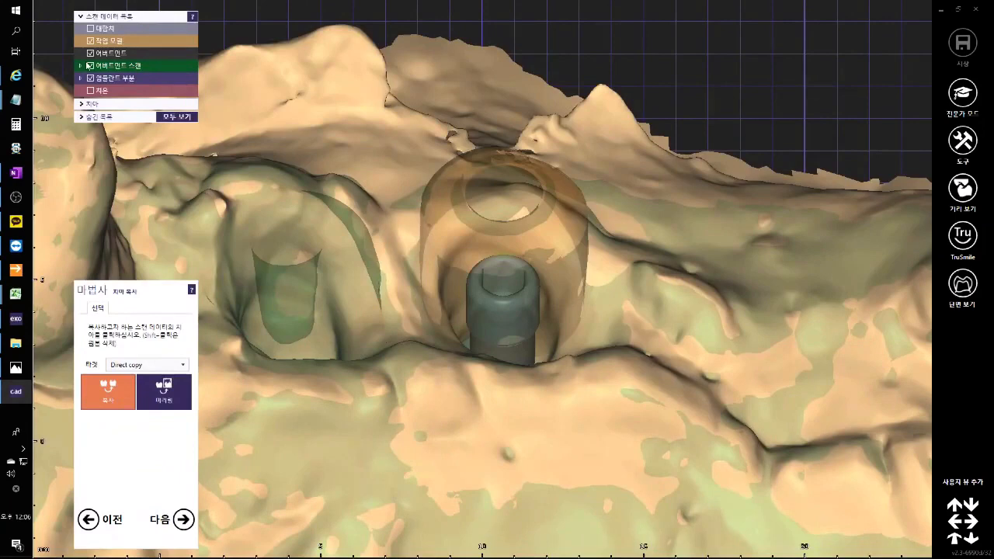
click(90, 65)
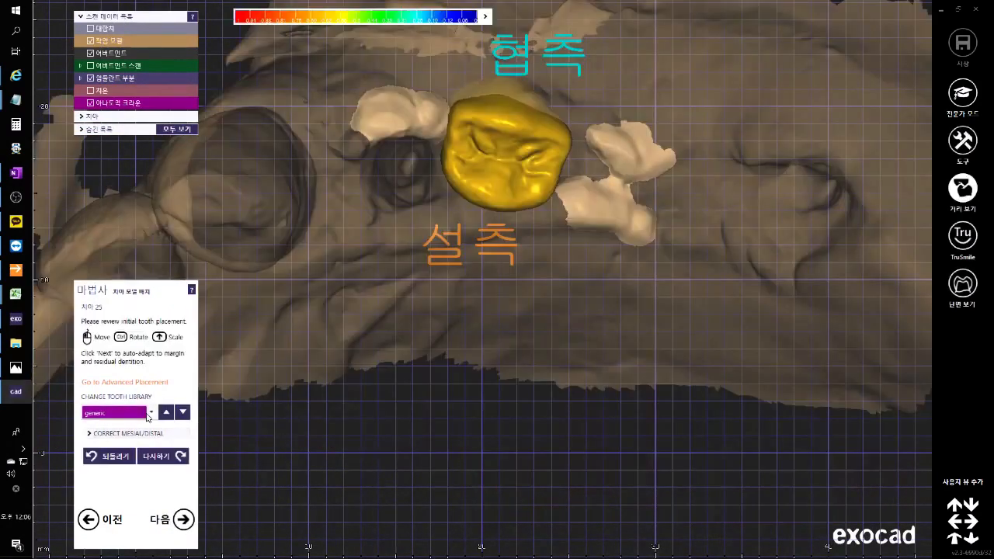
Switch tooth 25 to the ashorba tooth library and lower the crown to meet the opposing lower teeth.
click(151, 412)
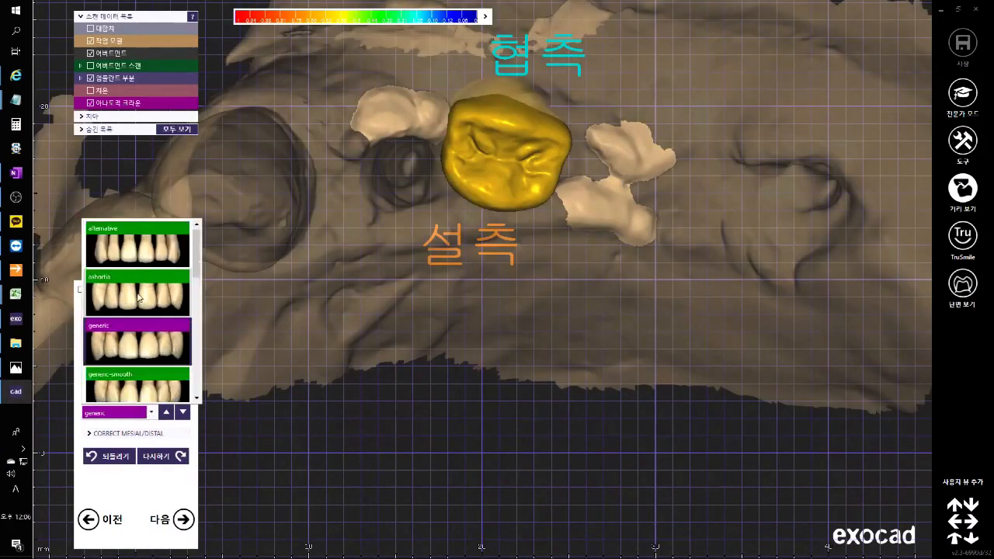
click(138, 298)
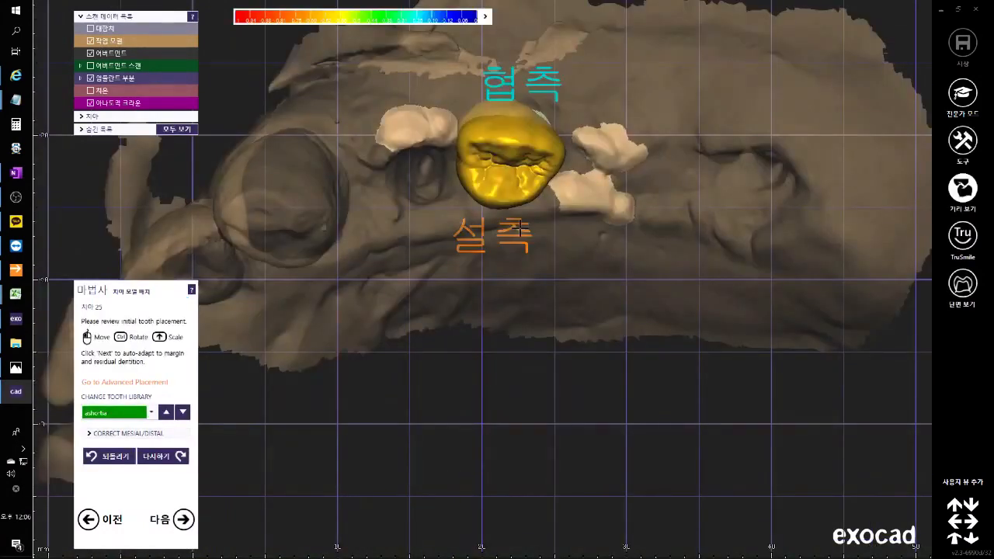
right_drag(523, 134, 527, 232)
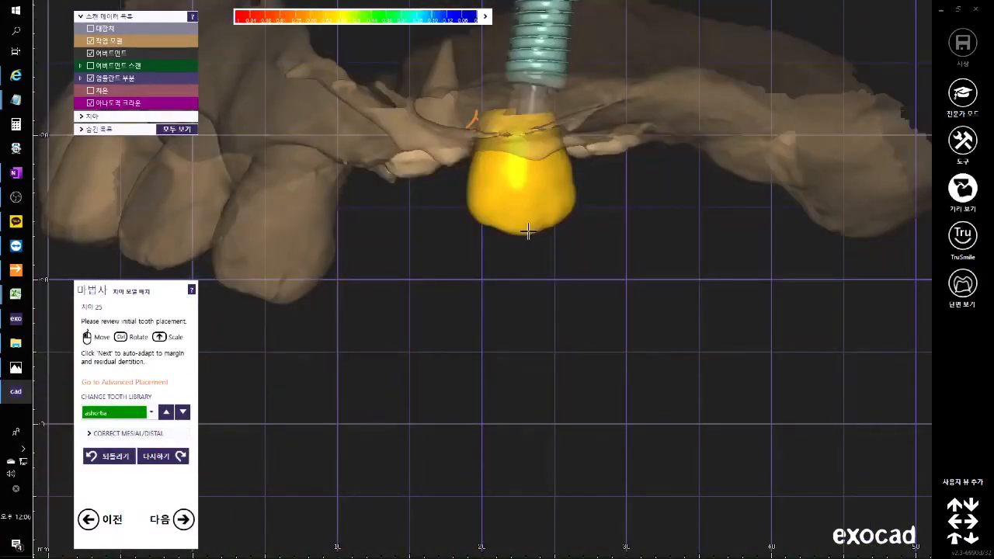
drag(528, 231, 520, 270)
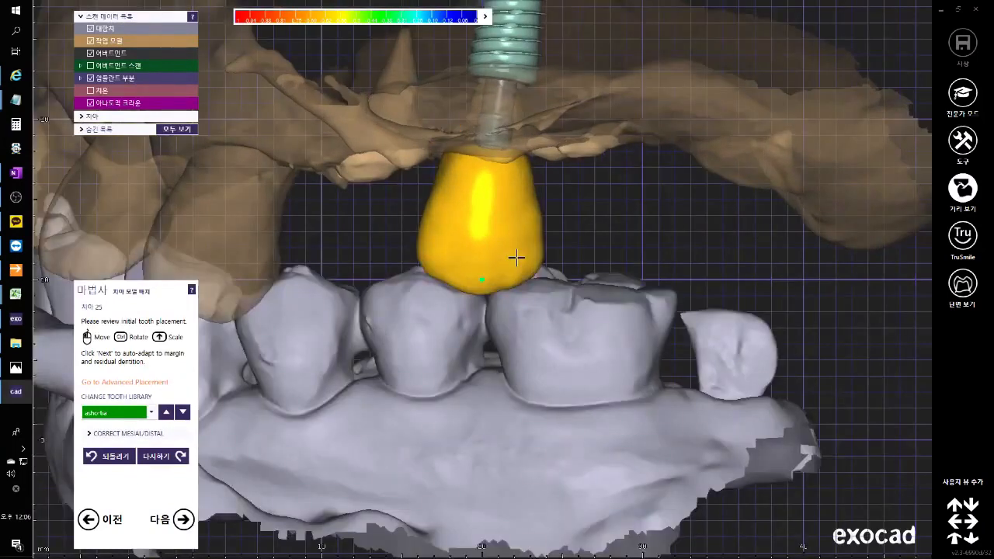
right_drag(516, 257, 485, 305)
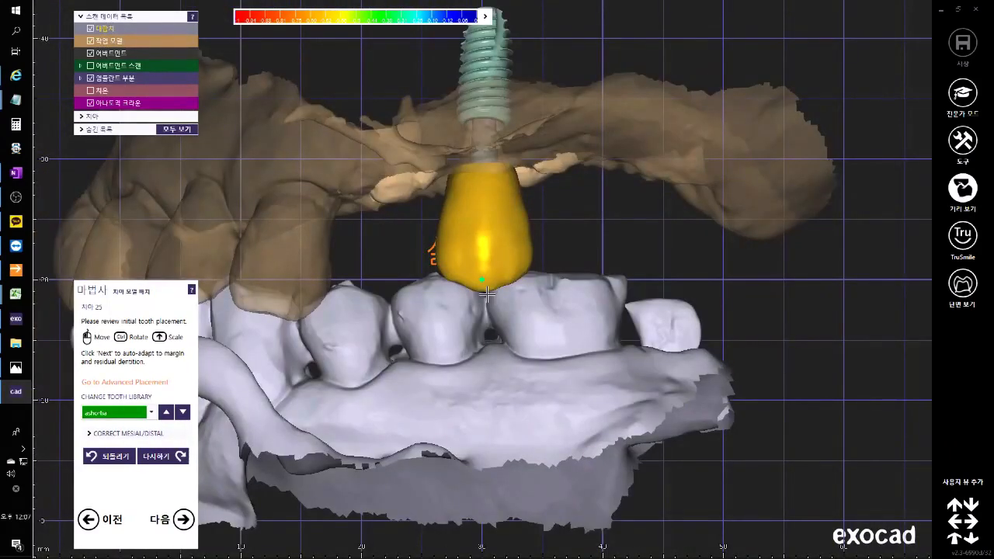
right_drag(485, 294, 562, 233)
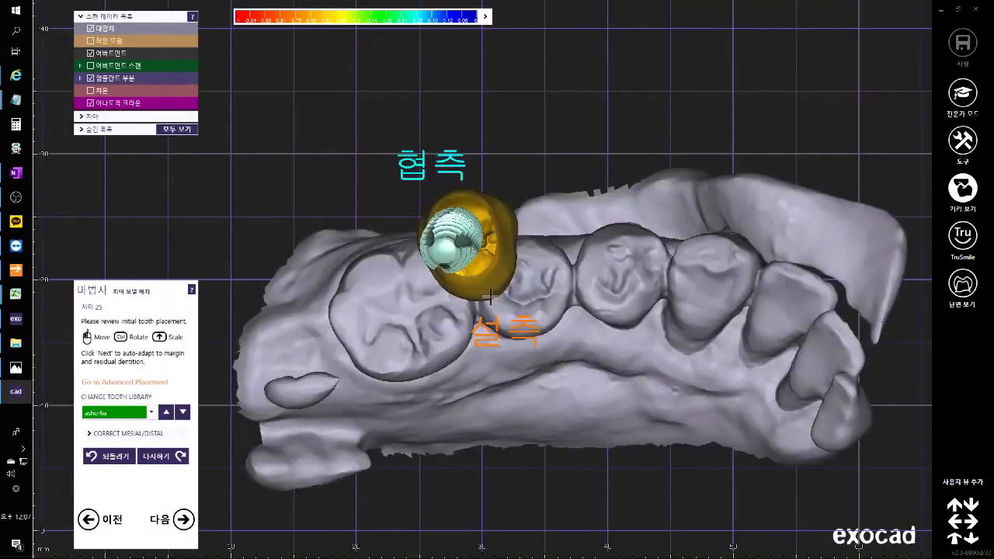
right_drag(490, 297, 541, 330)
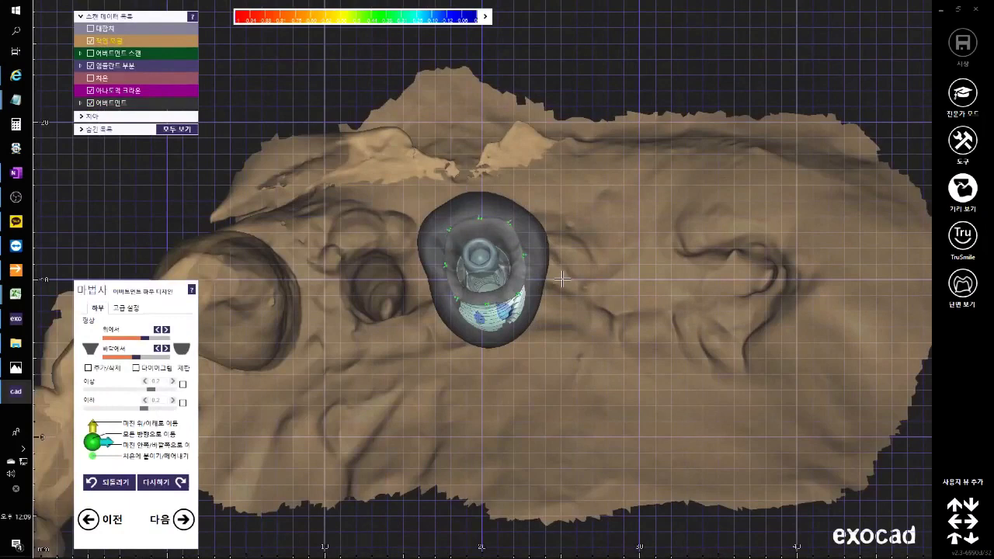
Inspect tooth 25's abutment bottom contour from the occlusal side and open the advanced settings of the abutment bottom design.
scroll(505, 268, up, 3)
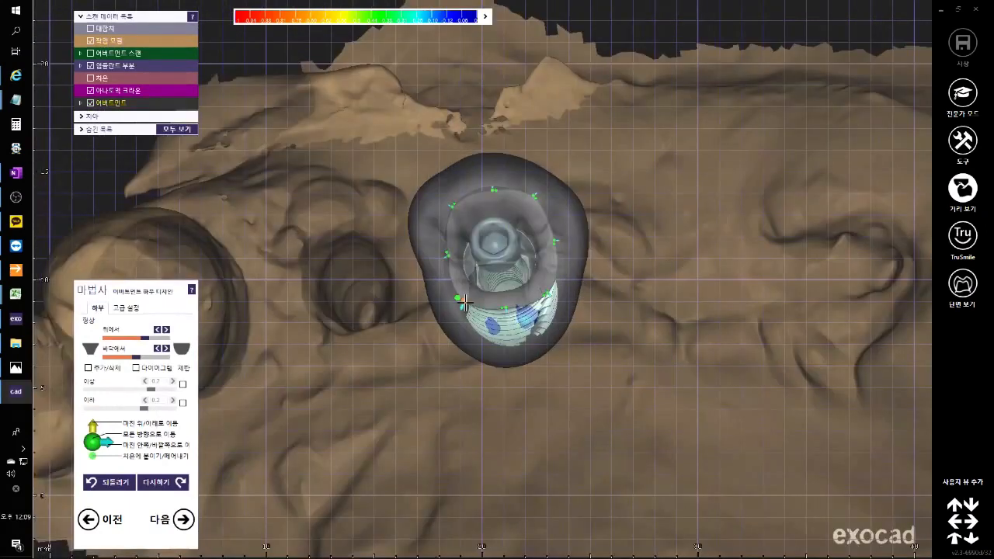
right_drag(448, 256, 478, 253)
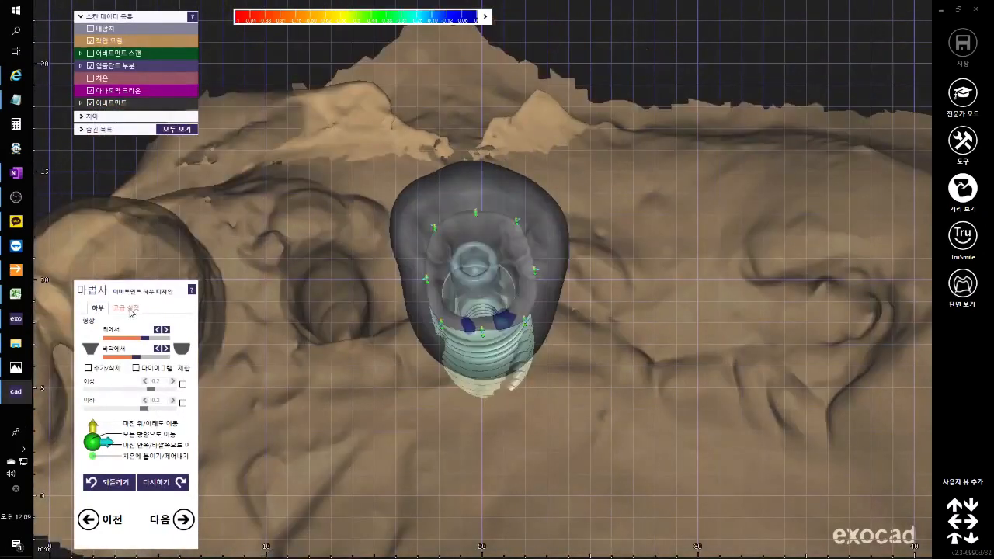
click(128, 308)
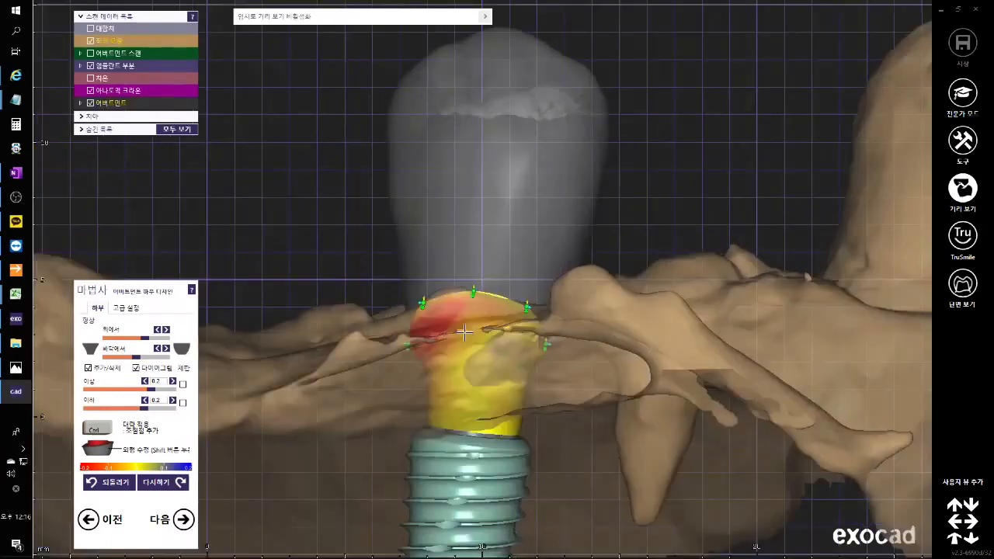
Check the abutment's tissue-pressure color map from several sides and make its bottom profile less bulging near the implant.
right_drag(463, 333, 476, 230)
scroll(478, 221, up, 3)
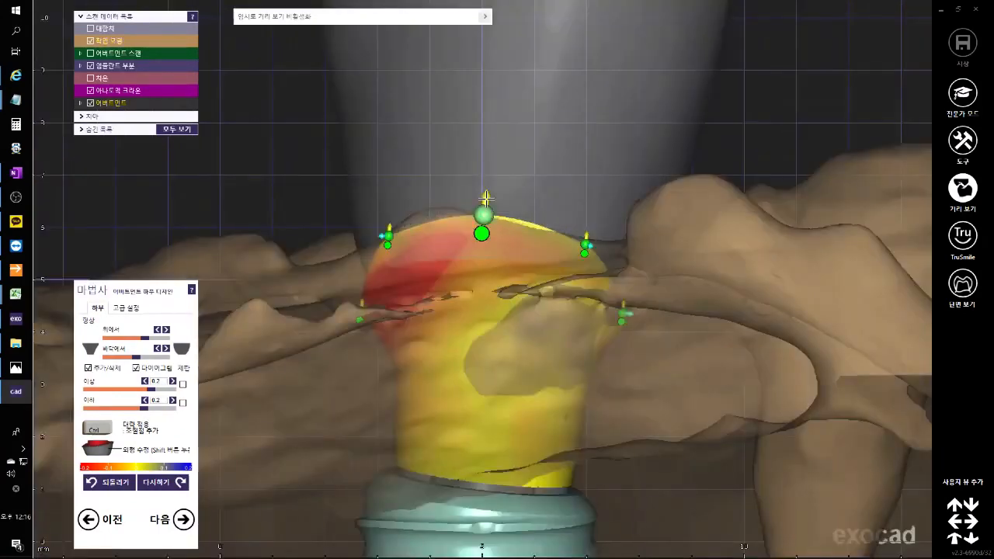
scroll(456, 314, down, 3)
right_drag(454, 317, 734, 359)
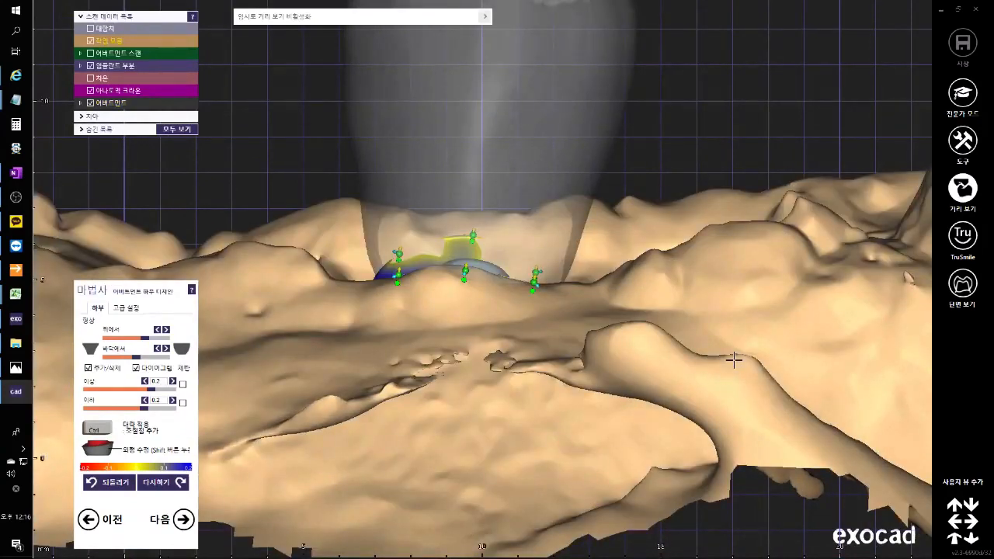
right_drag(734, 359, 255, 259)
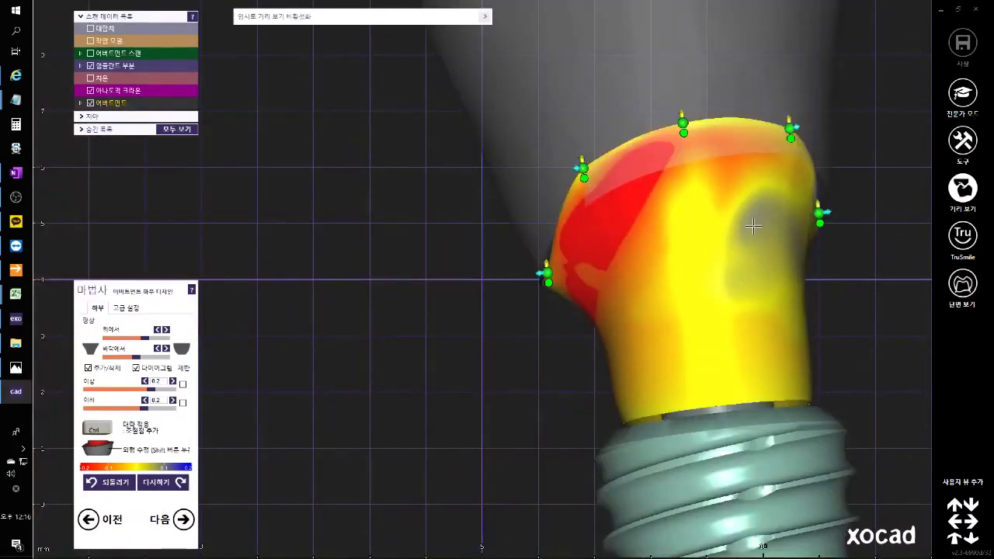
drag(140, 357, 126, 357)
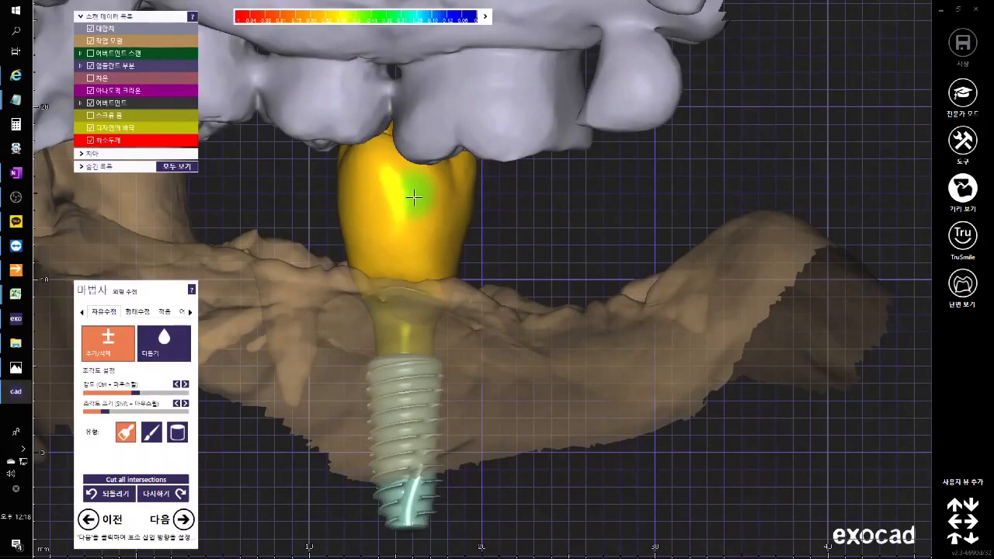
Turn the crown to its chewing surface and open the adaptation tools of the freeforming stage.
right_drag(414, 198, 515, 488)
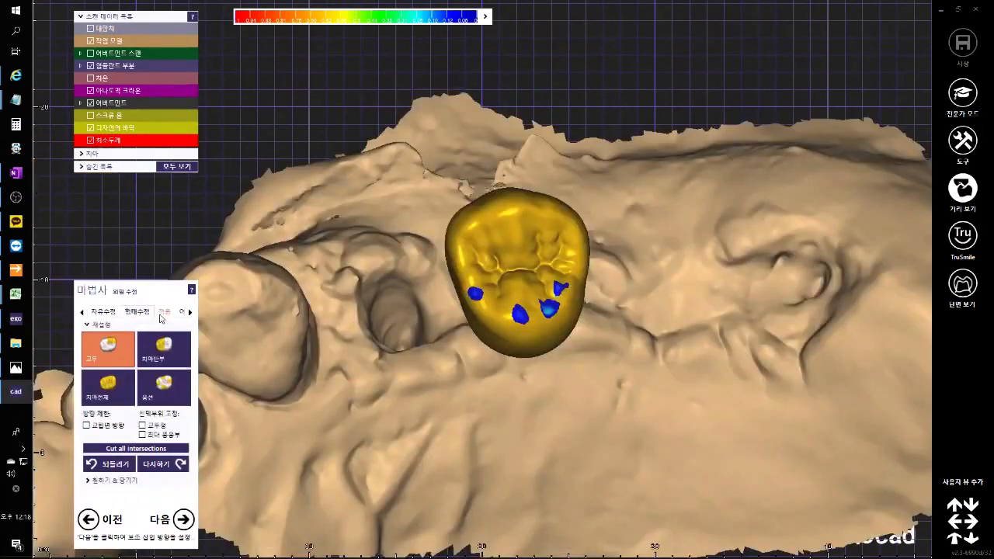
click(162, 314)
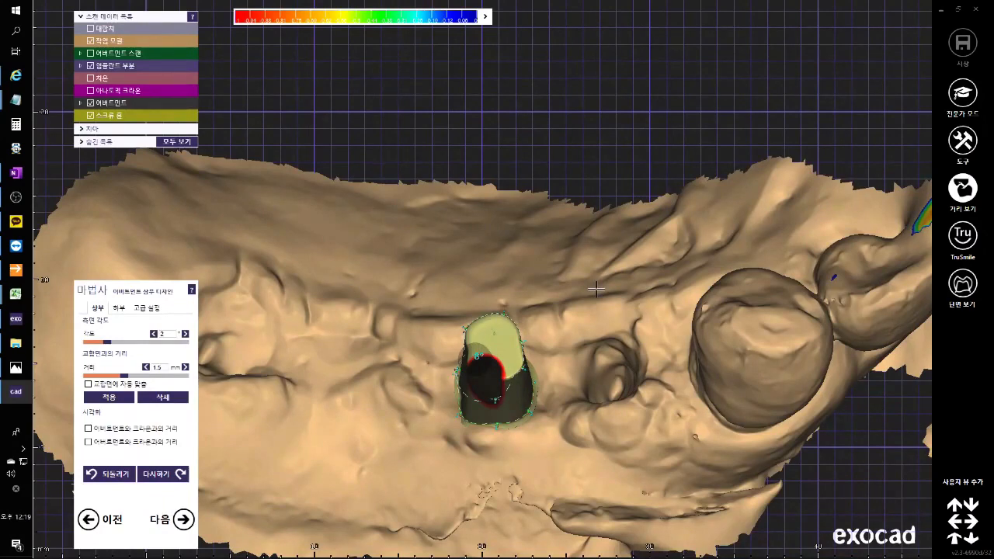
Inspect the abutment's upper part, screw channel and margin, and open the parameter section in the top design's advanced settings.
right_drag(596, 289, 497, 301)
scroll(496, 301, up, 3)
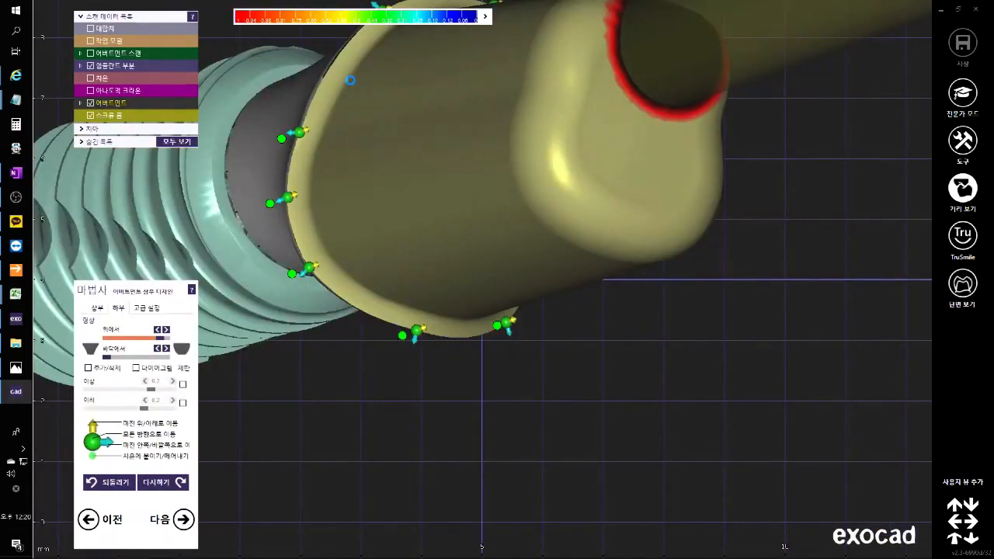
right_drag(351, 80, 462, 178)
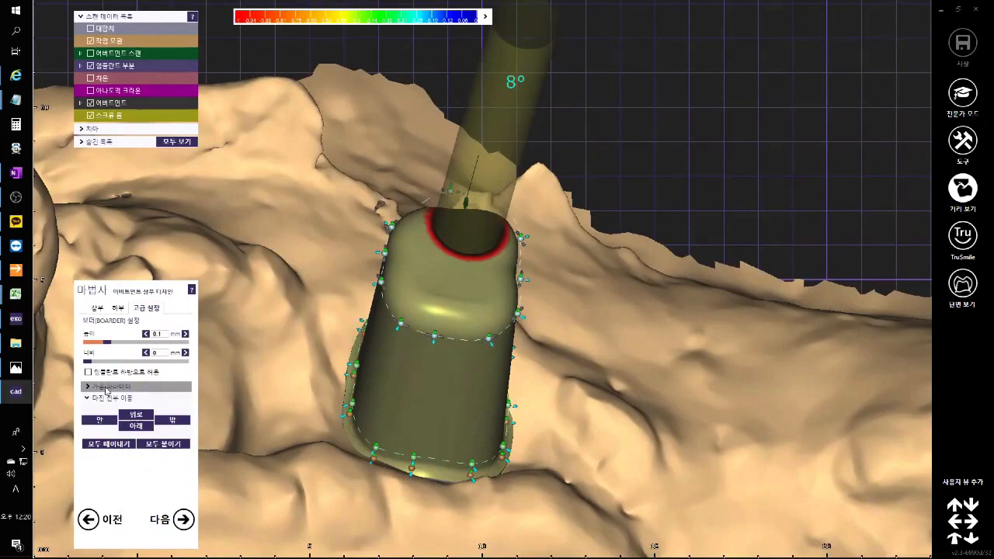
click(106, 387)
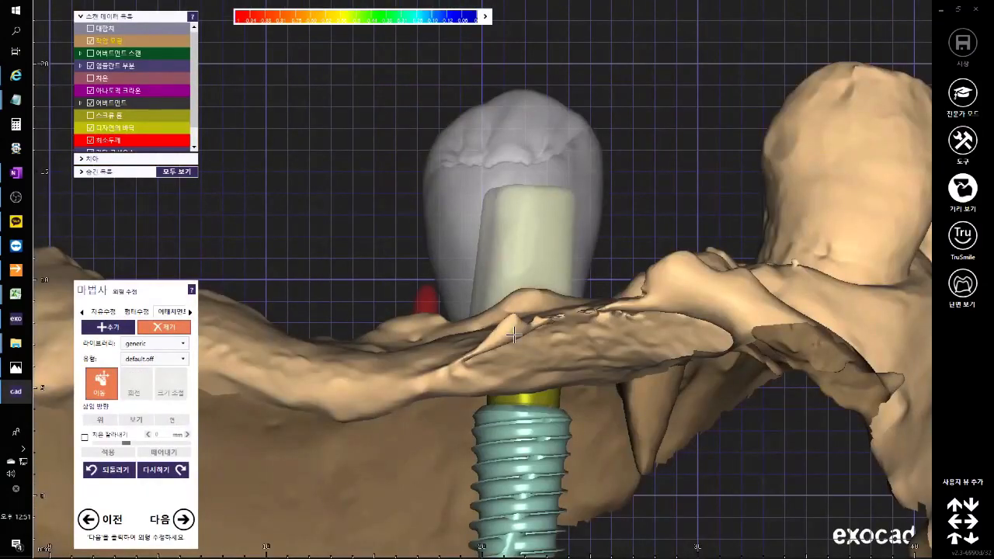
Check the groove on the abutment's side beneath the transparent crown and proceed to merging the abutment parts.
mouse_move(514, 336)
right_down()
mouse_move(552, 317)
mouse_move(114, 553)
right_up()
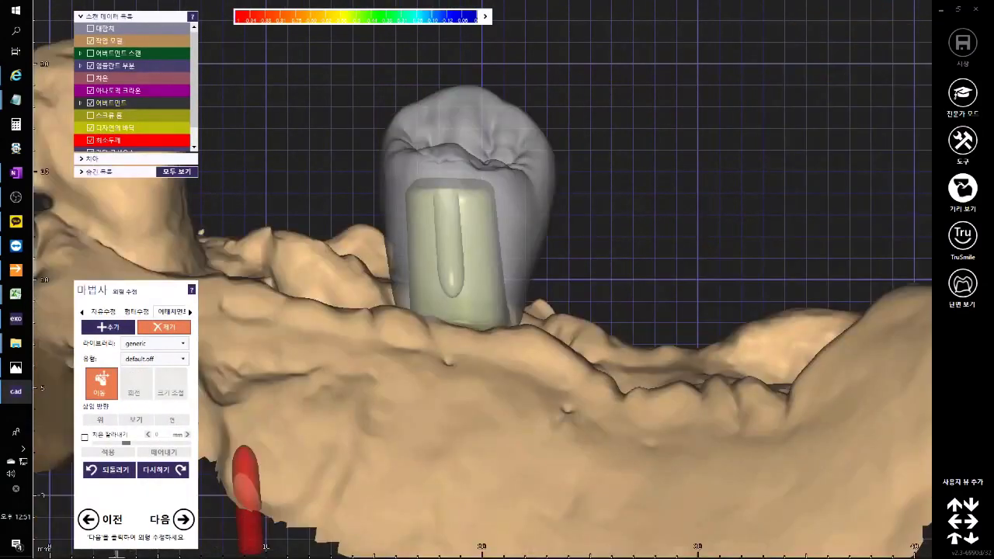
click(183, 519)
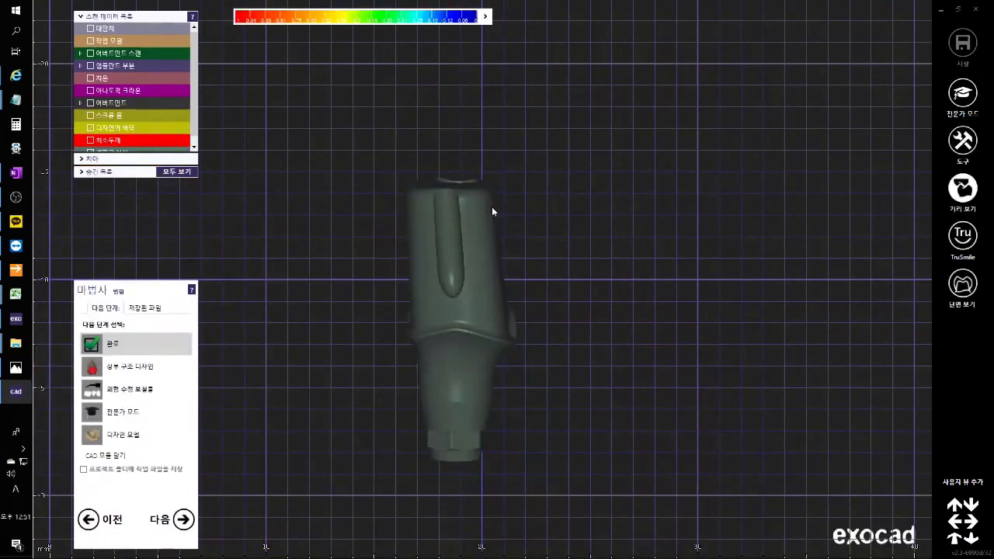
Inspect the merged abutment together with the working model and antagonist scans, and proceed to the superstructure design.
right_drag(493, 247, 587, 215)
key(j)
scroll(570, 231, down, 2)
right_drag(550, 312, 507, 278)
key(t)
key(t)
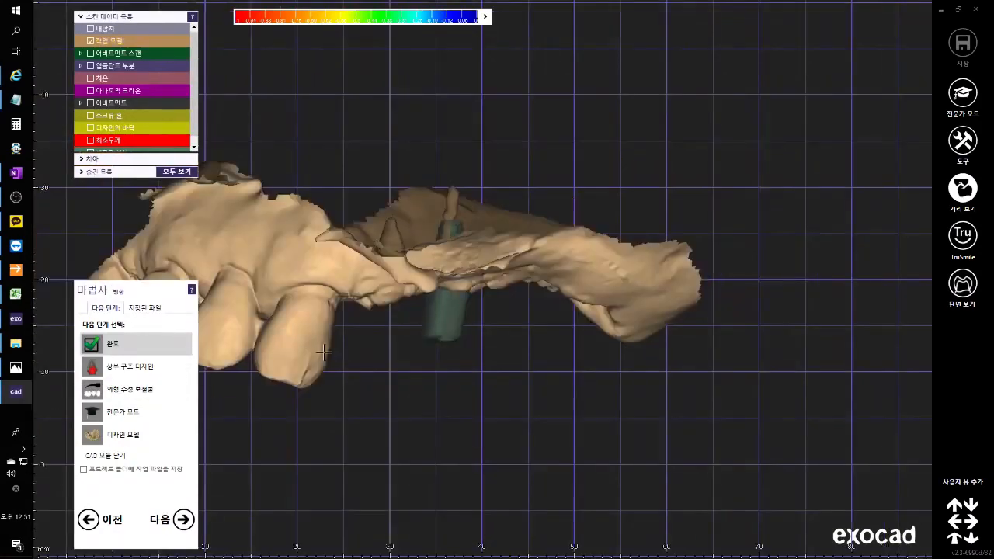
key(a)
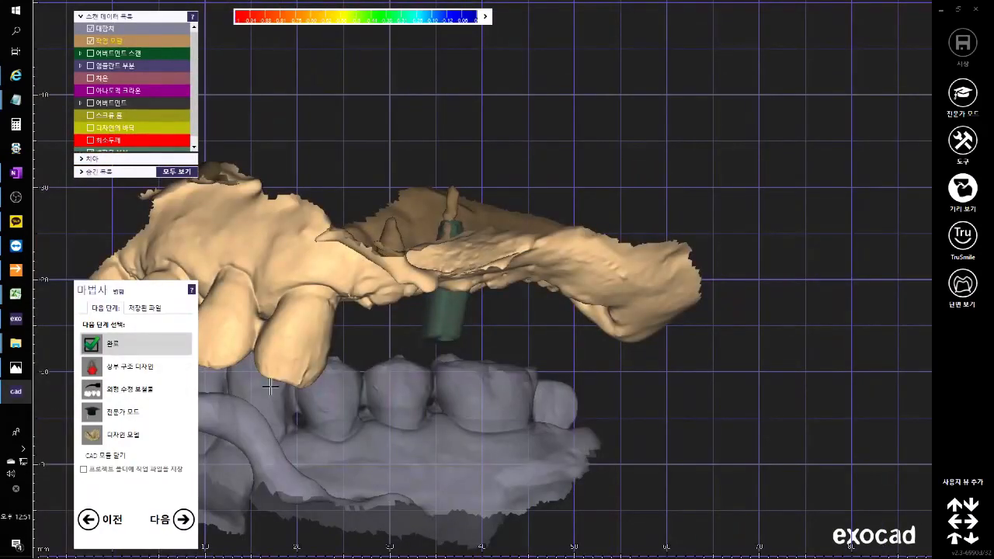
click(165, 371)
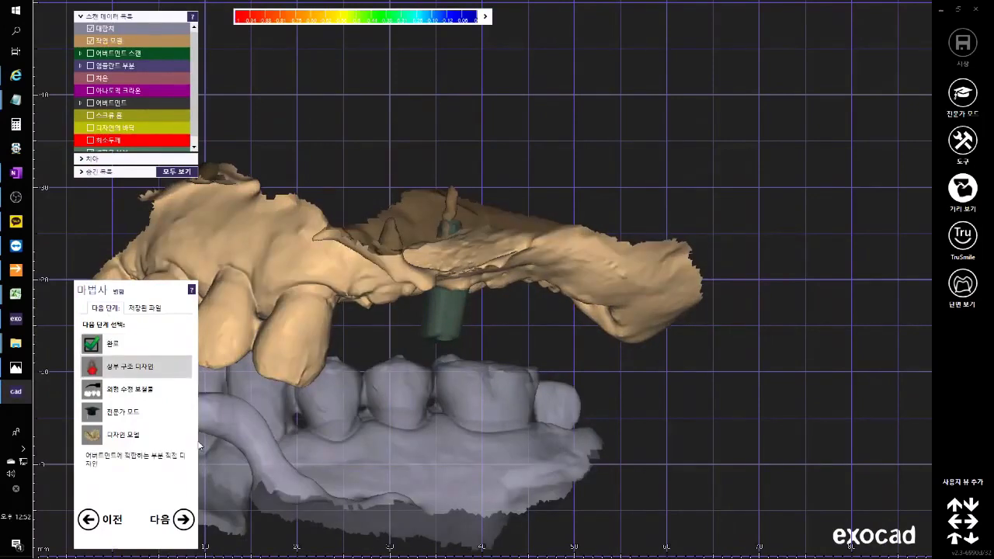
click(183, 520)
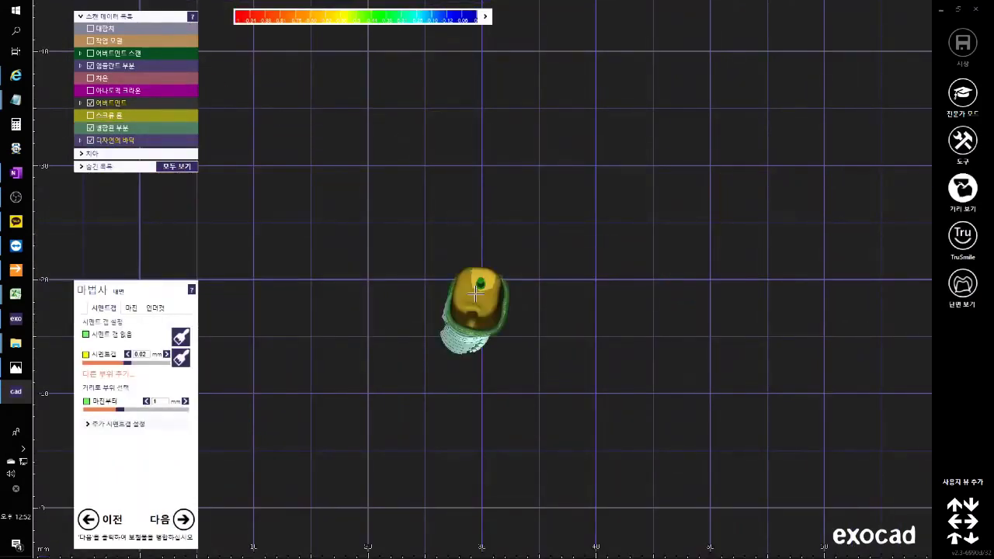
Set the crown's cement gap to 0.04 mm starting 0 mm from the margin, and go through the margin settings to the undercut settings.
click(94, 409)
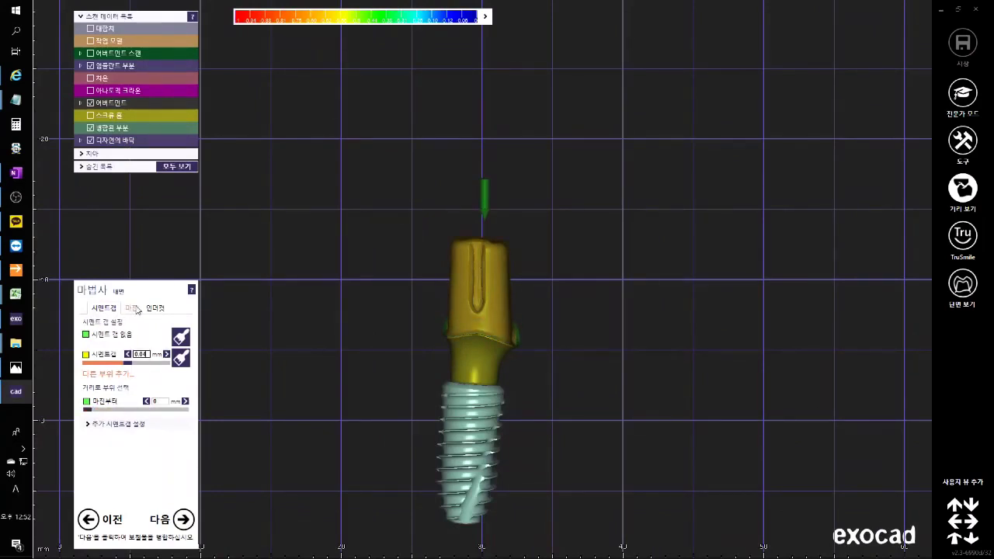
click(133, 308)
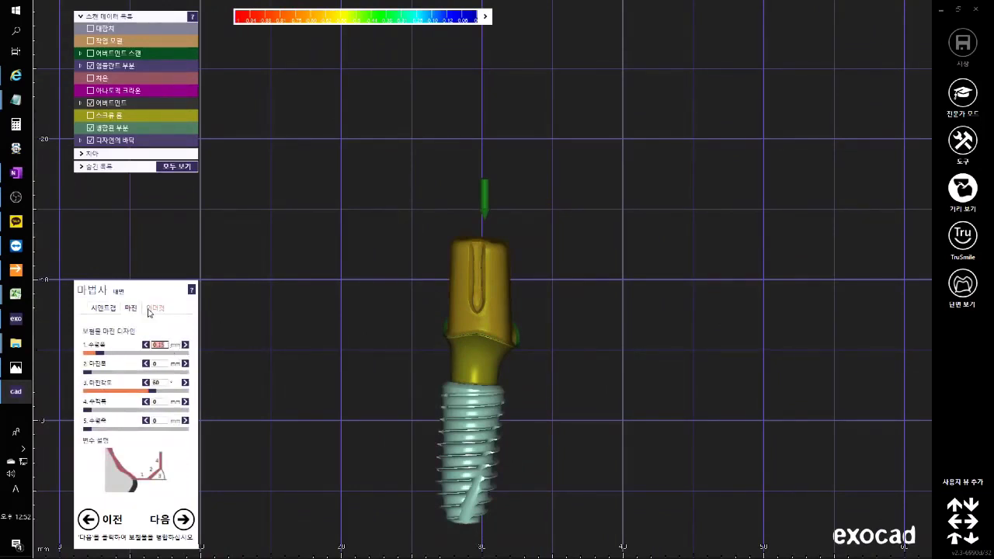
click(151, 309)
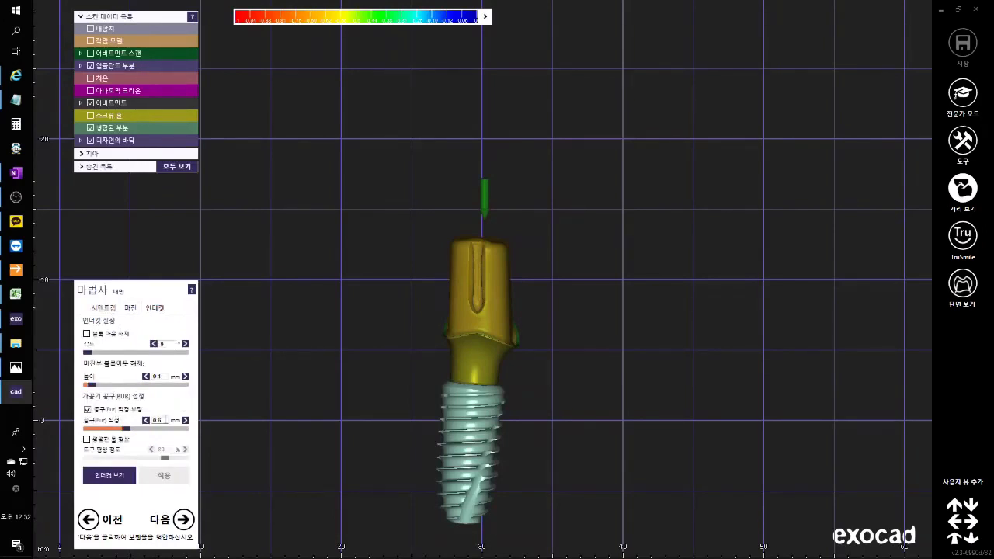
Set the milling bur diameter for the crown's inner surface to 0.65 mm and check the abutment surface from several sides.
drag(165, 420, 93, 420)
text(0.65)
key(Return)
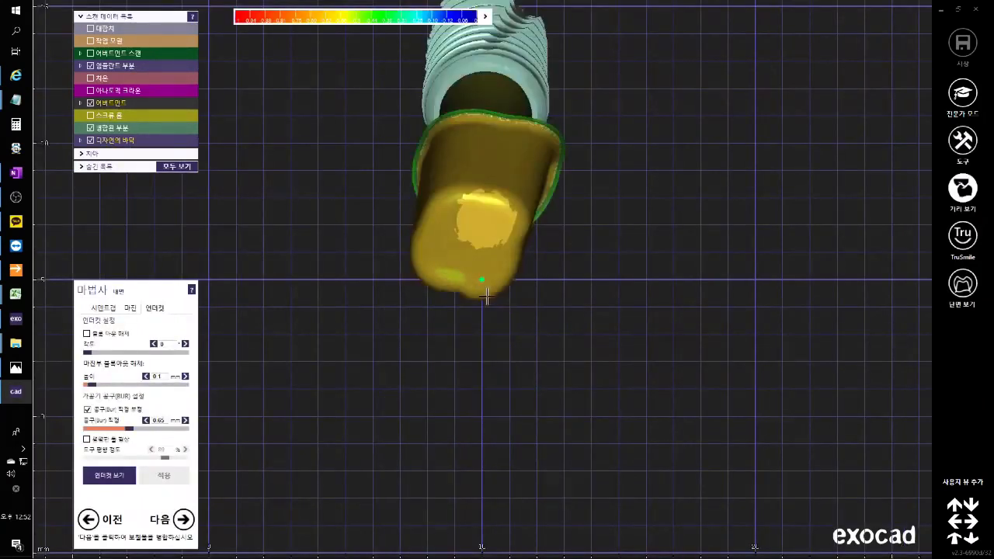
right_drag(487, 296, 488, 361)
scroll(488, 362, down, 3)
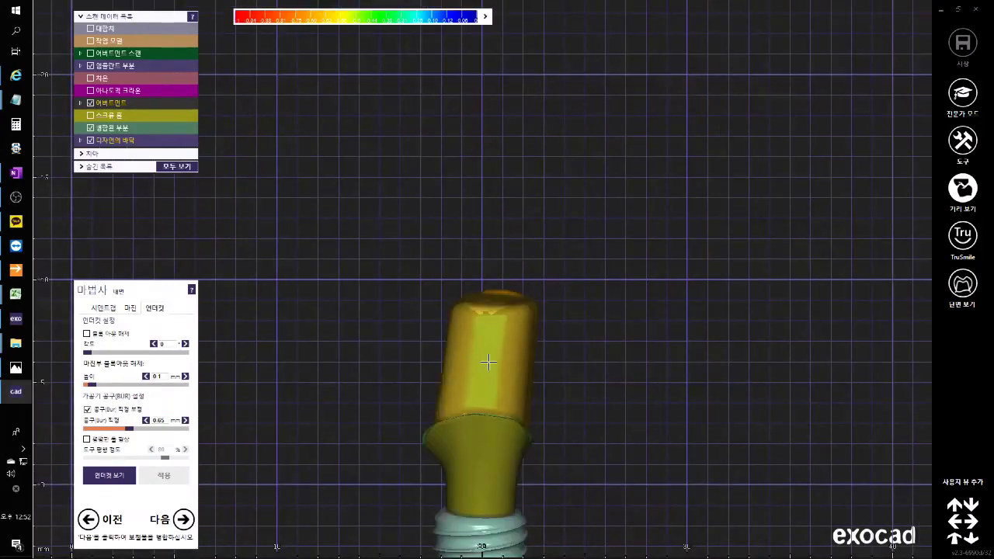